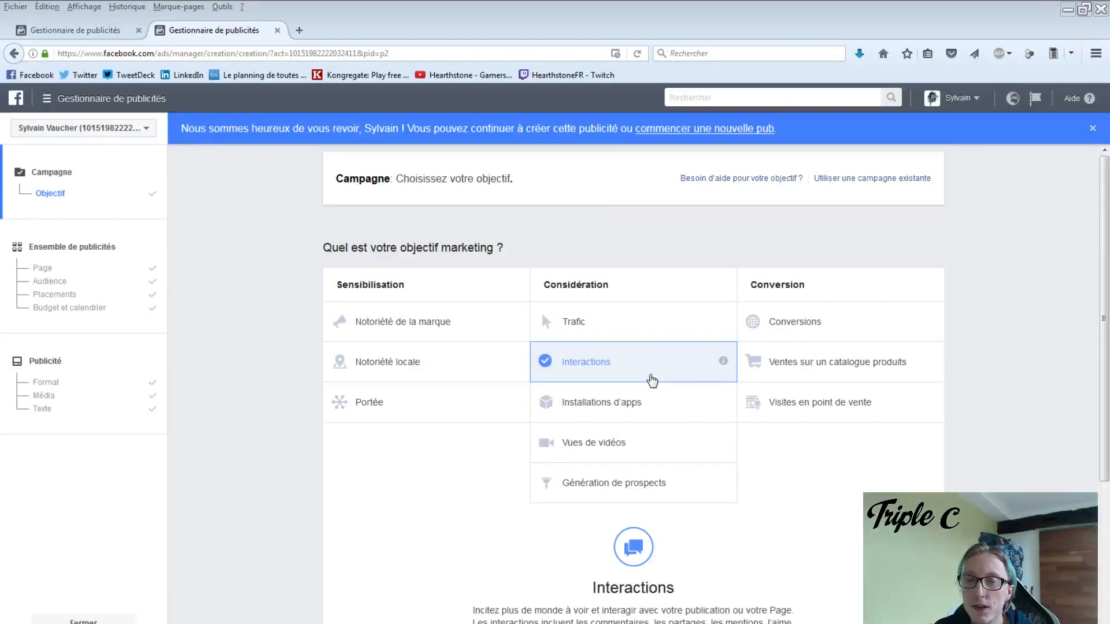
Select Trafic as the campaign's marketing objective and review its description
click(606, 333)
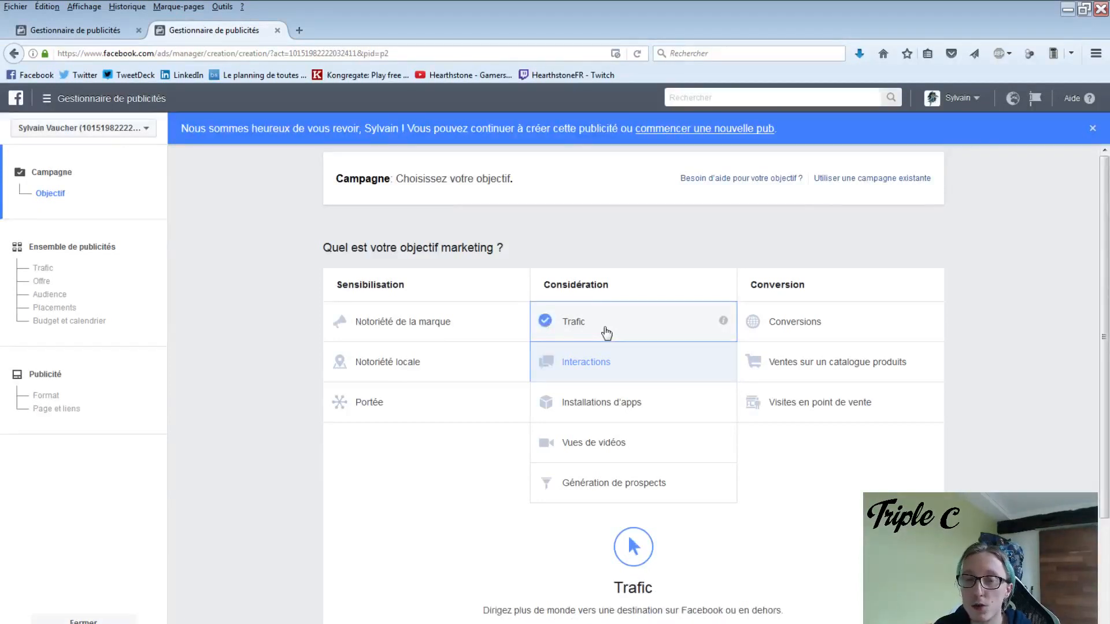
scroll(606, 333, down, 2)
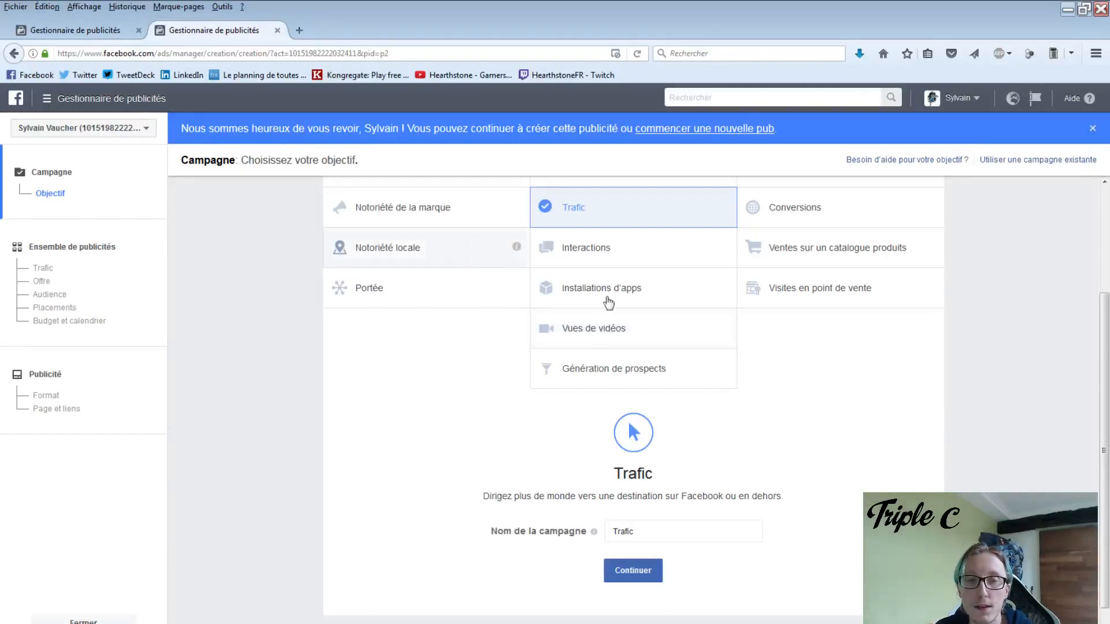
scroll(603, 334, up, 1)
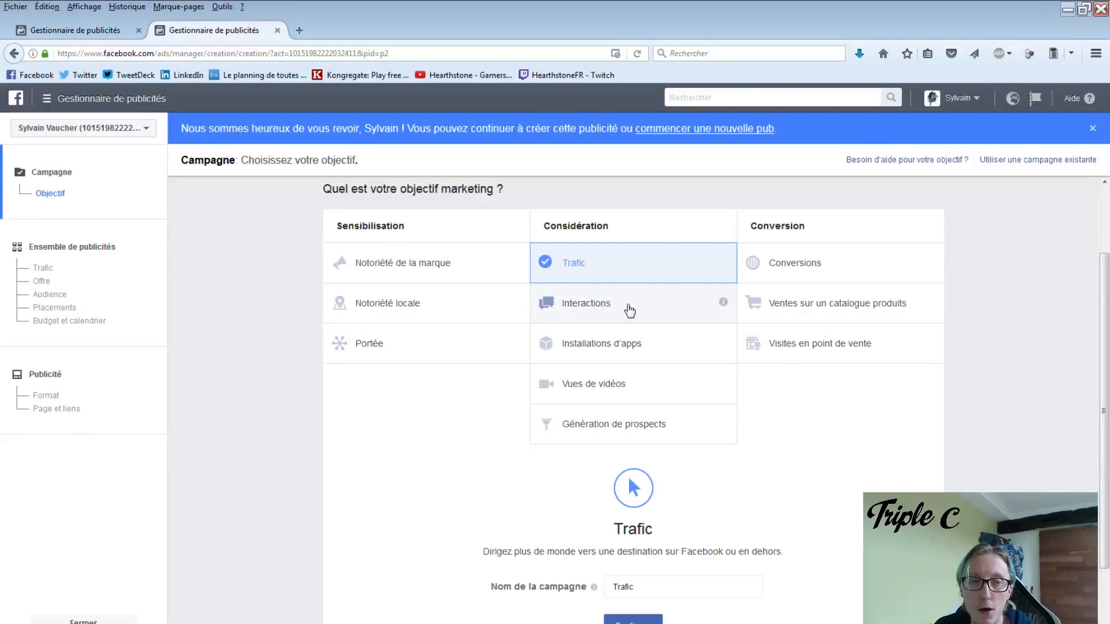
Set the campaign objective to Interactions with the Mentions J'aime la Page type and continue to the ad set
click(630, 310)
scroll(630, 310, down, 3)
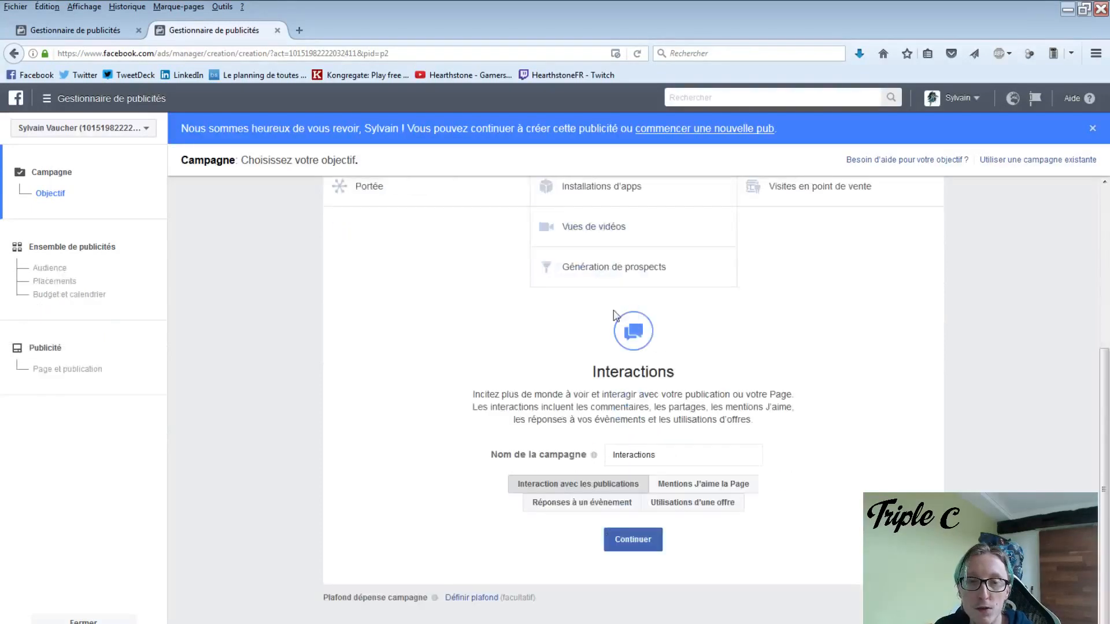
scroll(426, 322, up, 1)
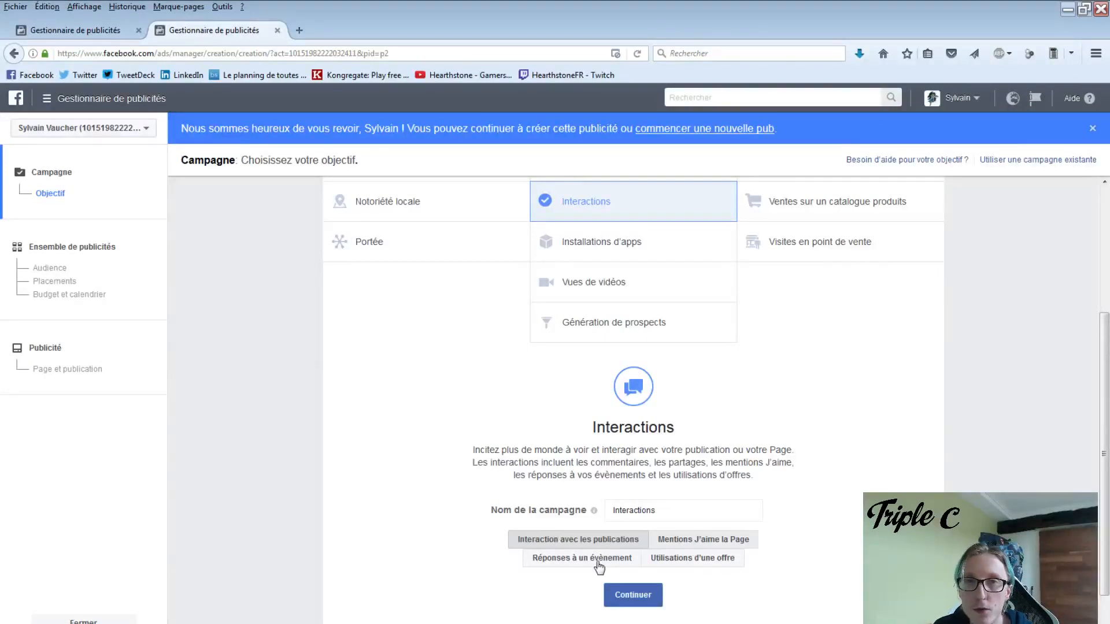
click(689, 545)
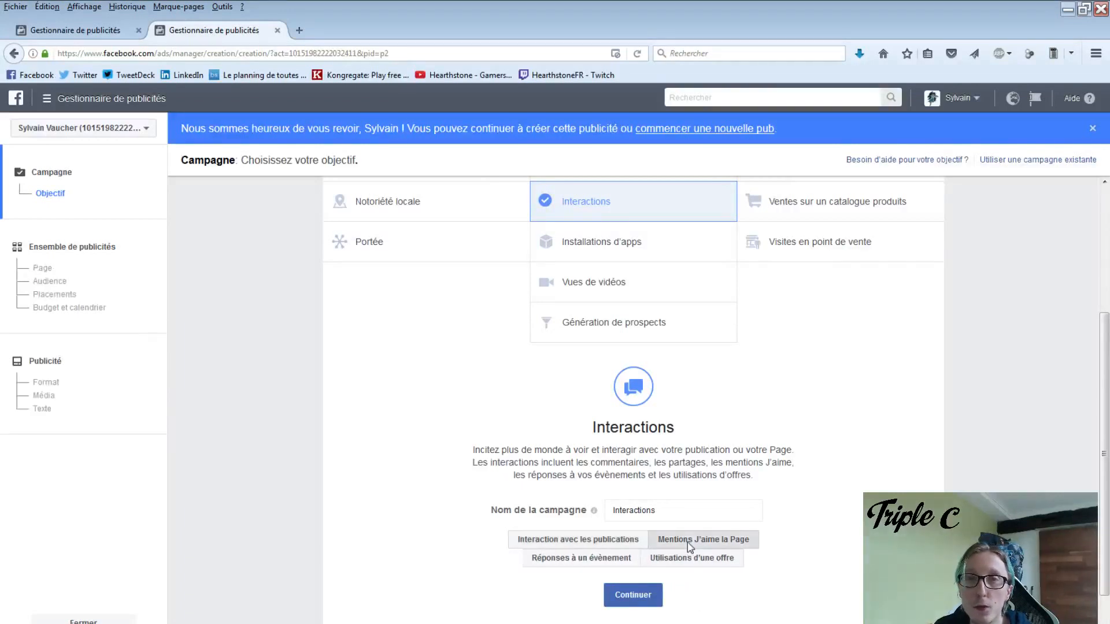
click(607, 548)
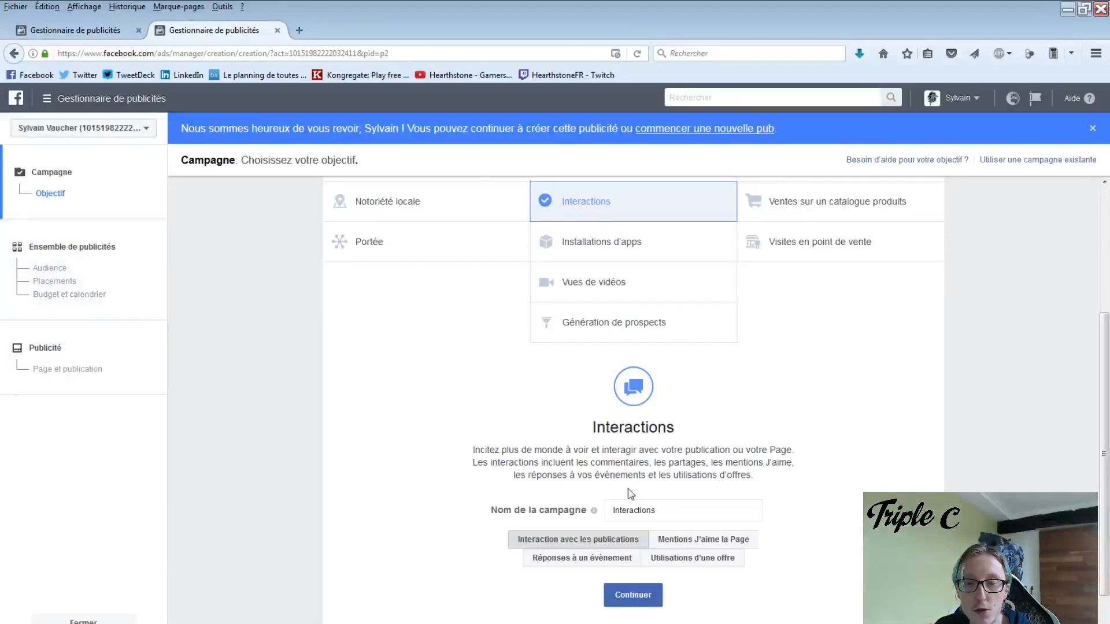
click(707, 541)
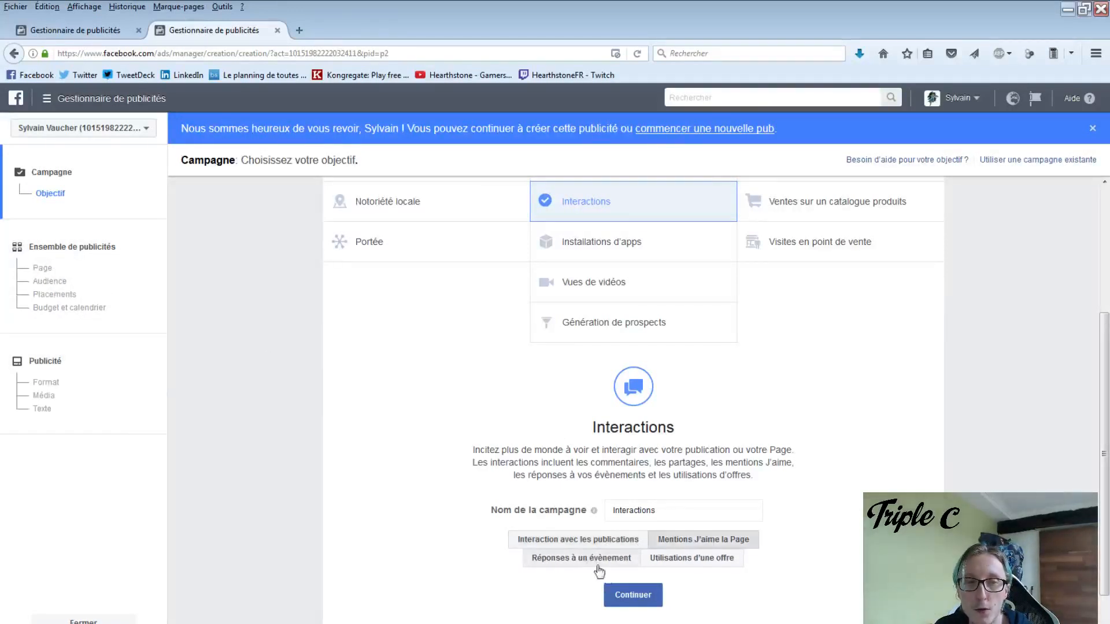
click(643, 596)
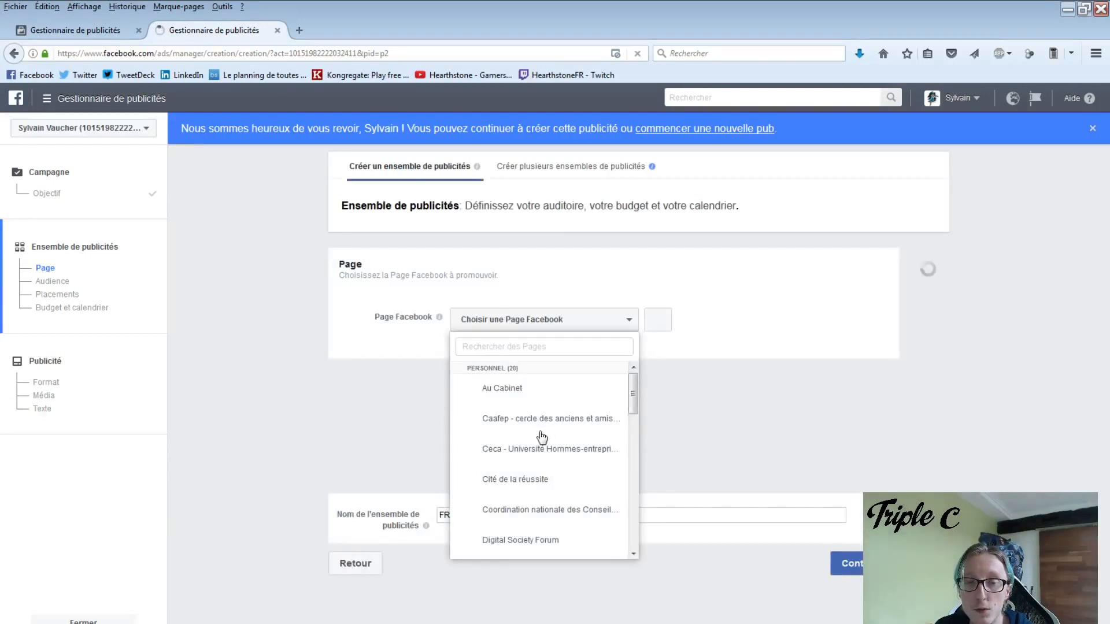
Choose Merton fait sa bulle as the Facebook Page to promote
scroll(542, 438, down, 5)
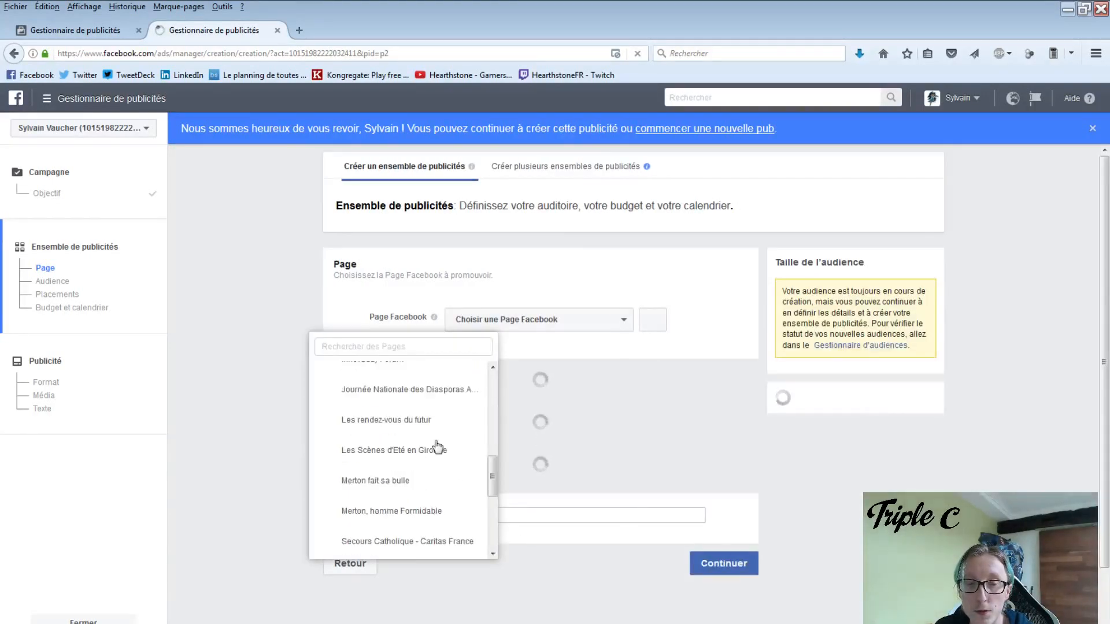
scroll(416, 428, down, 3)
scroll(395, 424, up, 1)
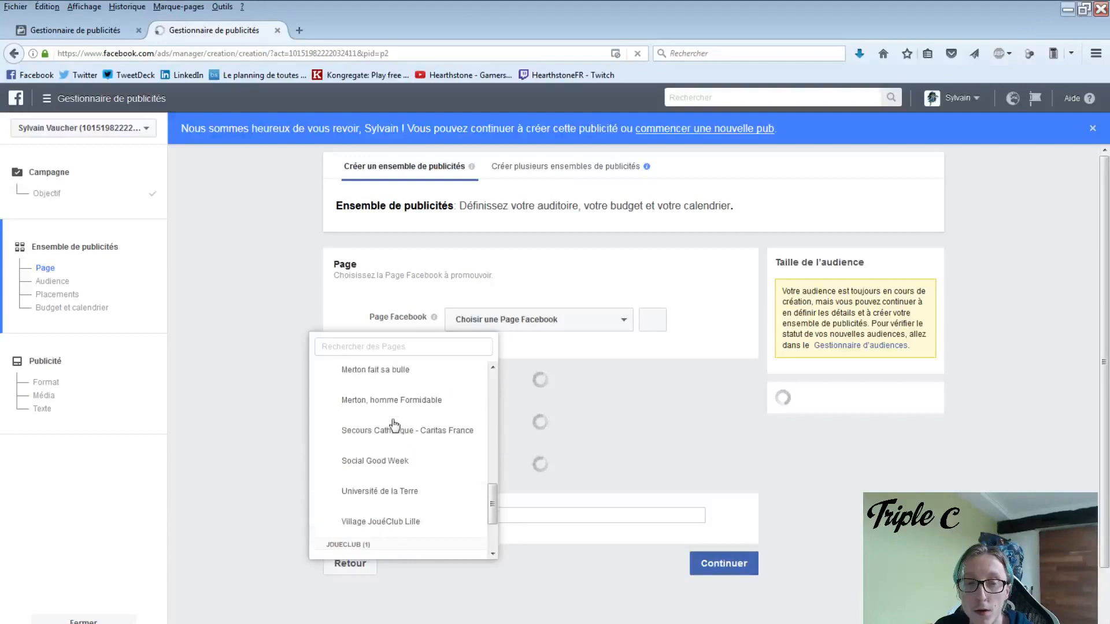
scroll(395, 426, up, 1)
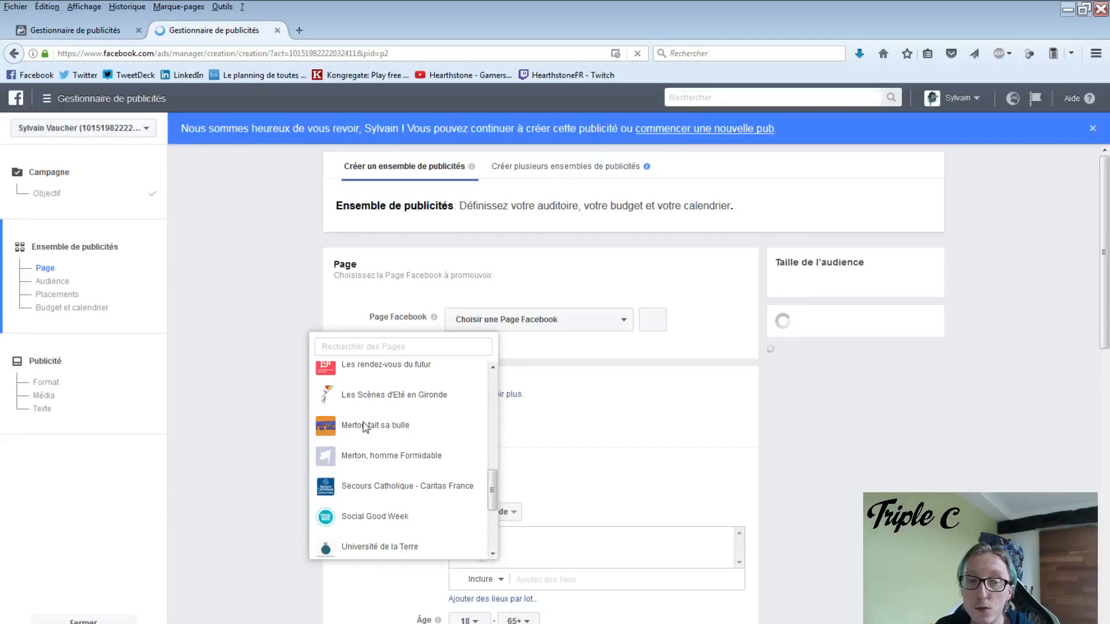
click(372, 427)
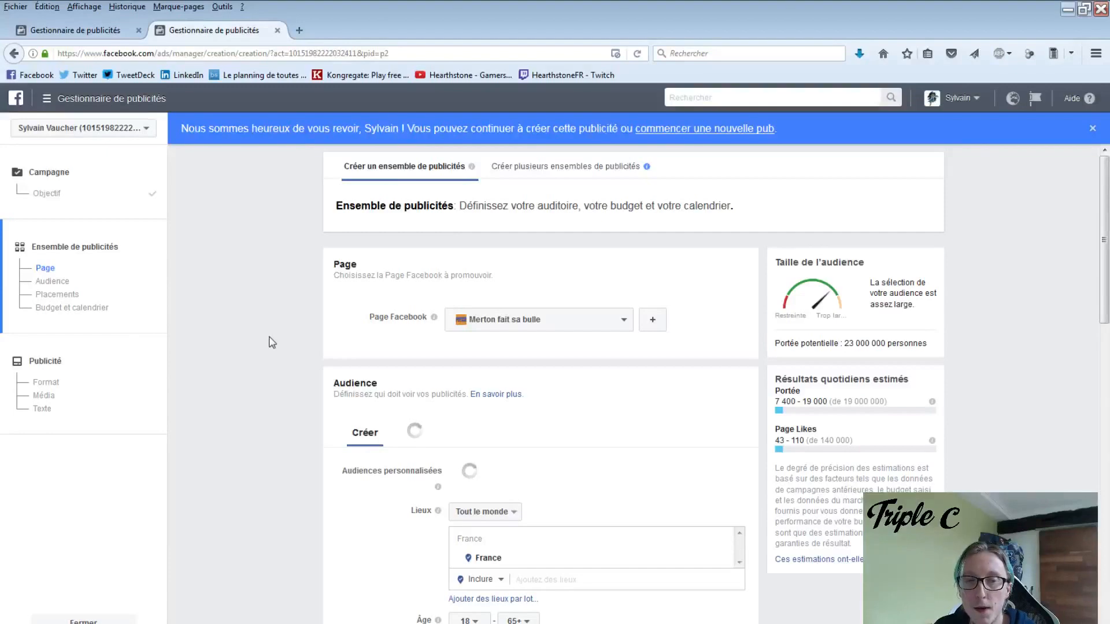
Set the audience location to Bordeaux, Aquitaine, France and check its radius options
scroll(299, 359, down, 3)
scroll(299, 359, down, 1)
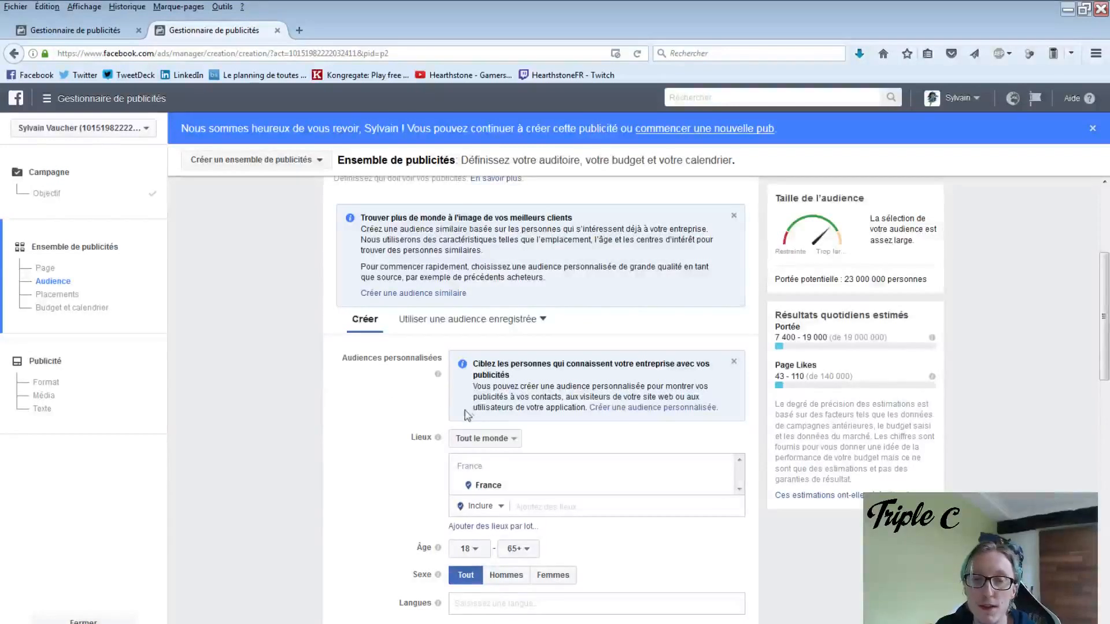
scroll(428, 408, down, 1)
scroll(411, 404, down, 2)
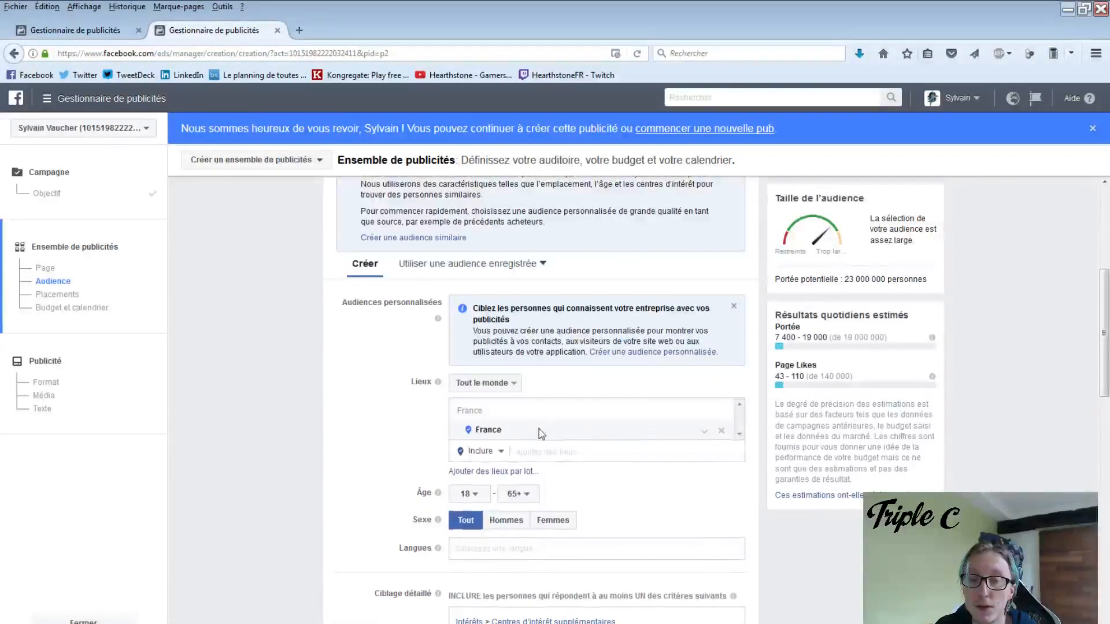
click(610, 451)
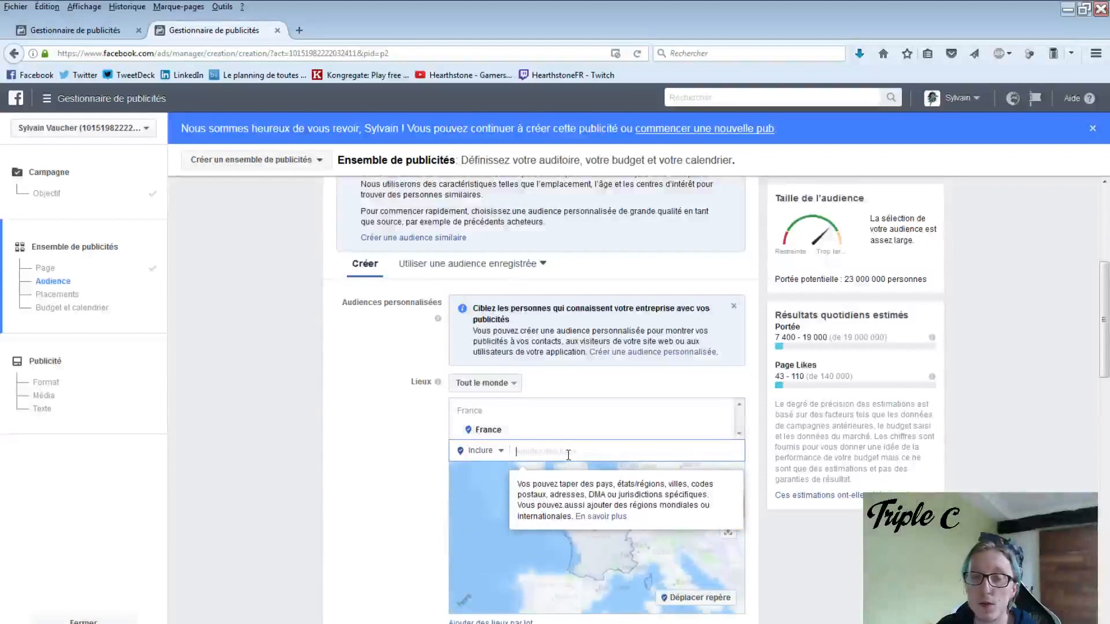
text(bordeaux)
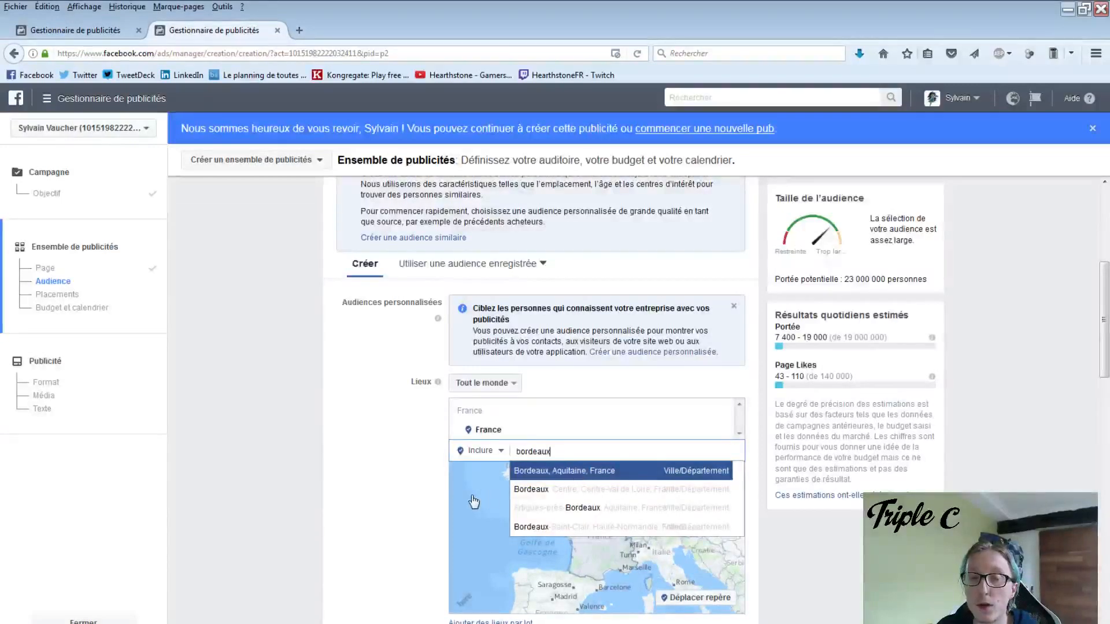
key(Return)
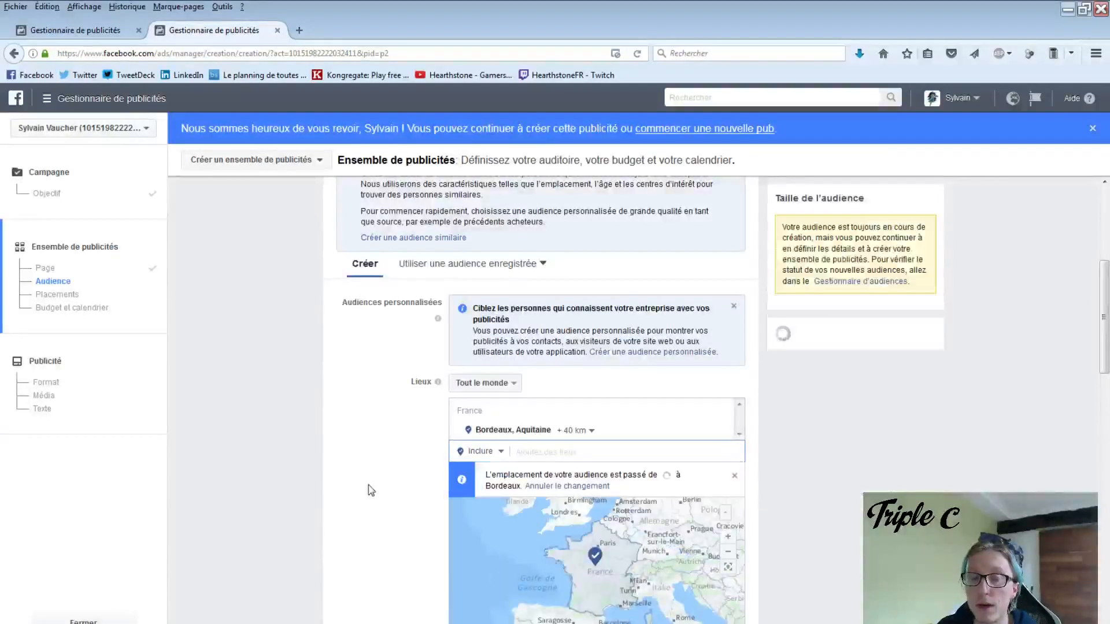
click(578, 431)
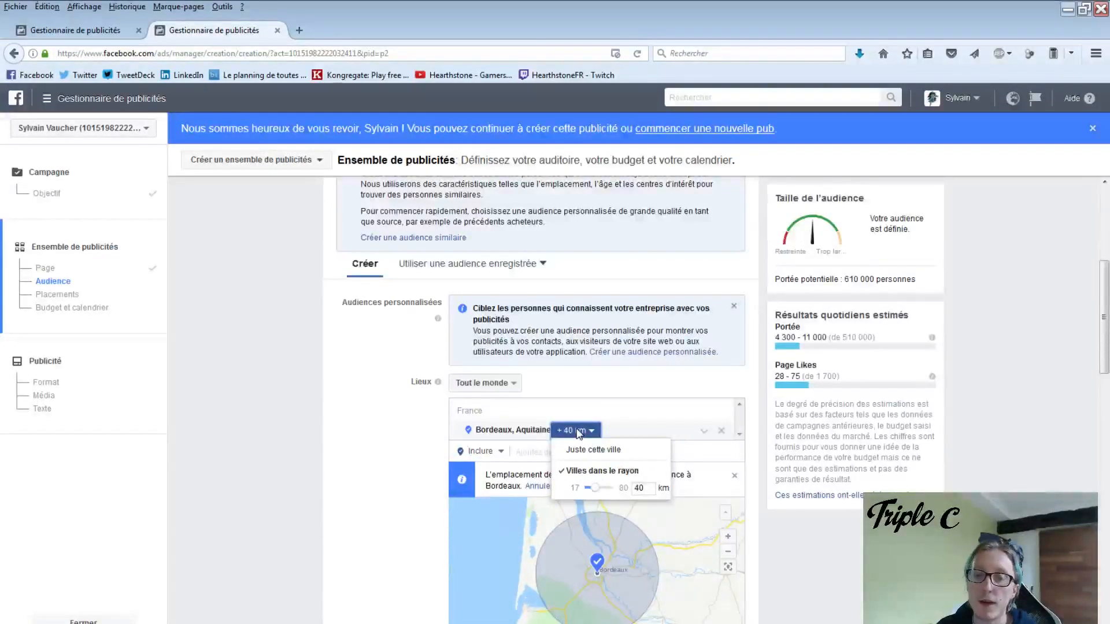
click(403, 447)
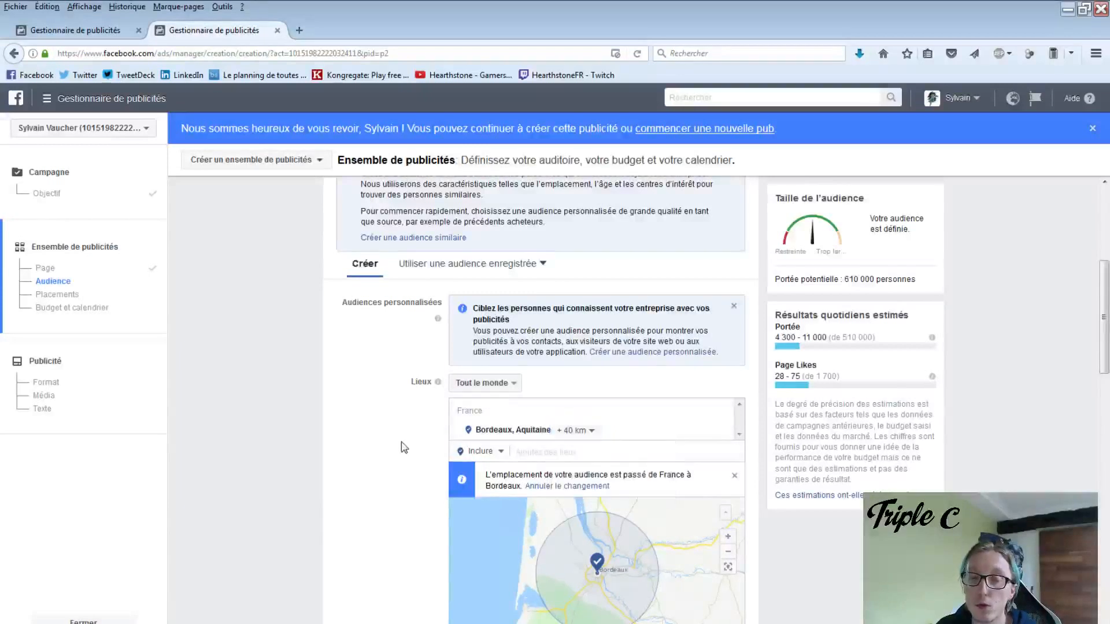
Remove the interests Films, Humour and Musique from the audience's detailed targeting
scroll(403, 447, down, 2)
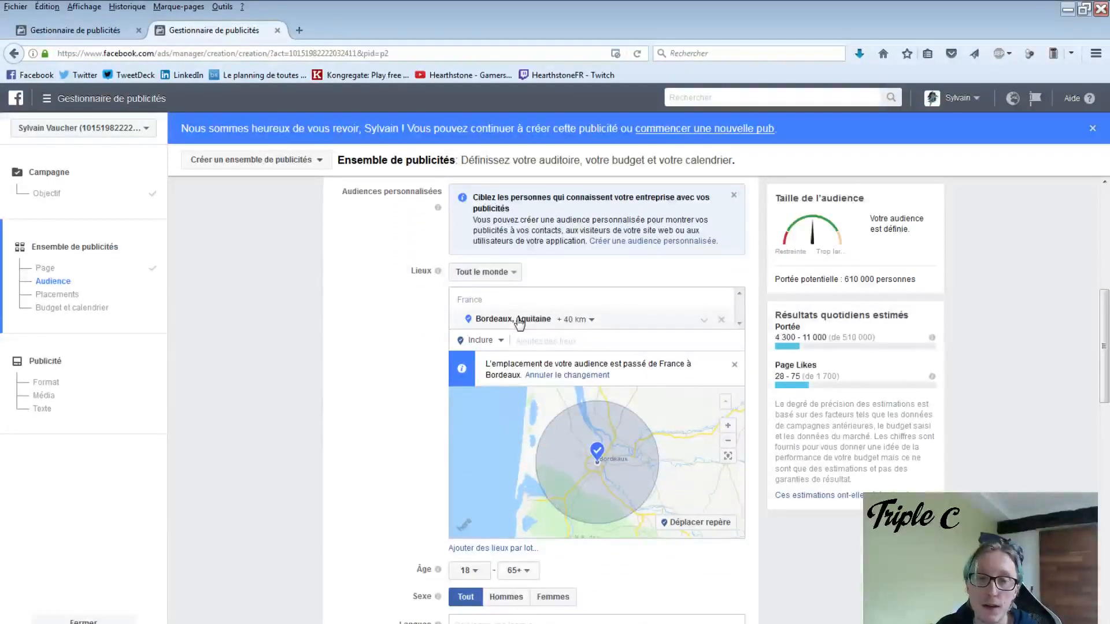
scroll(404, 404, down, 2)
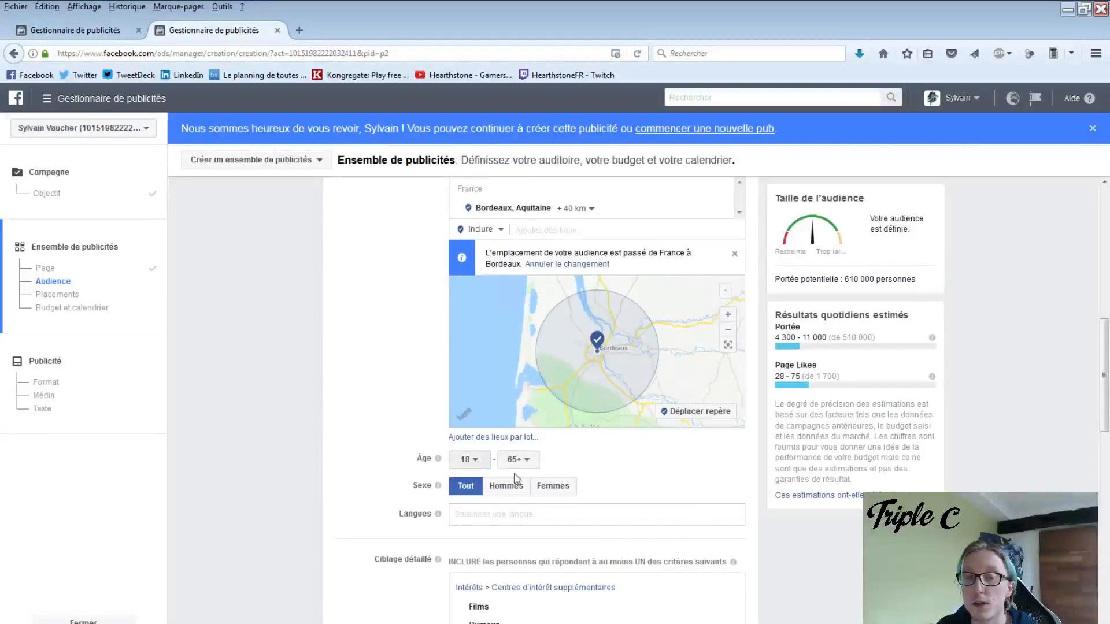
scroll(514, 457, down, 1)
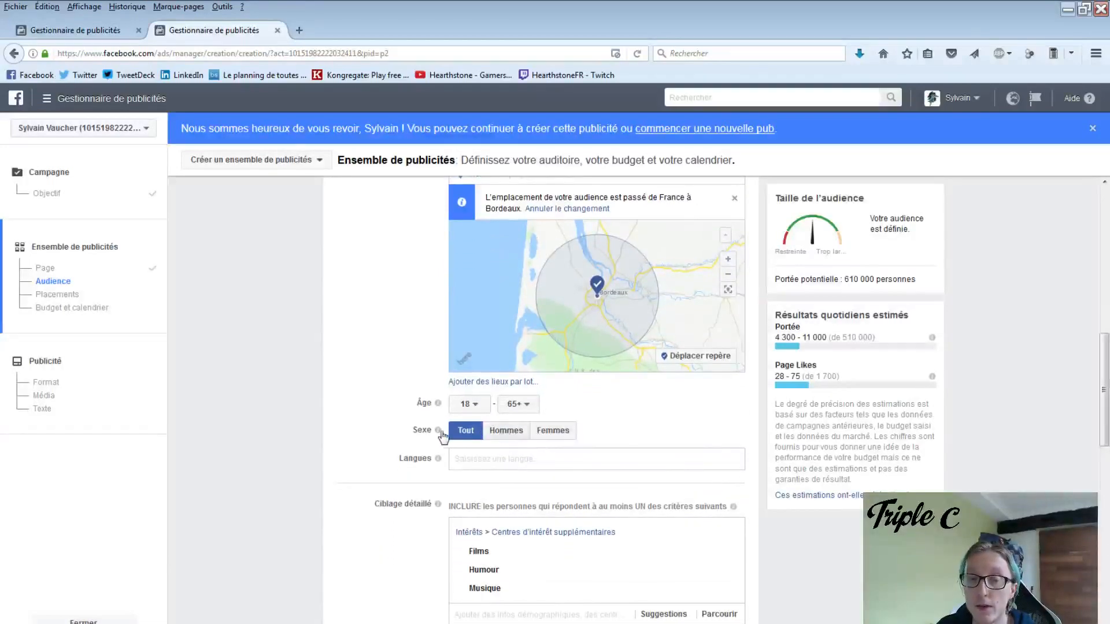
scroll(339, 416, down, 2)
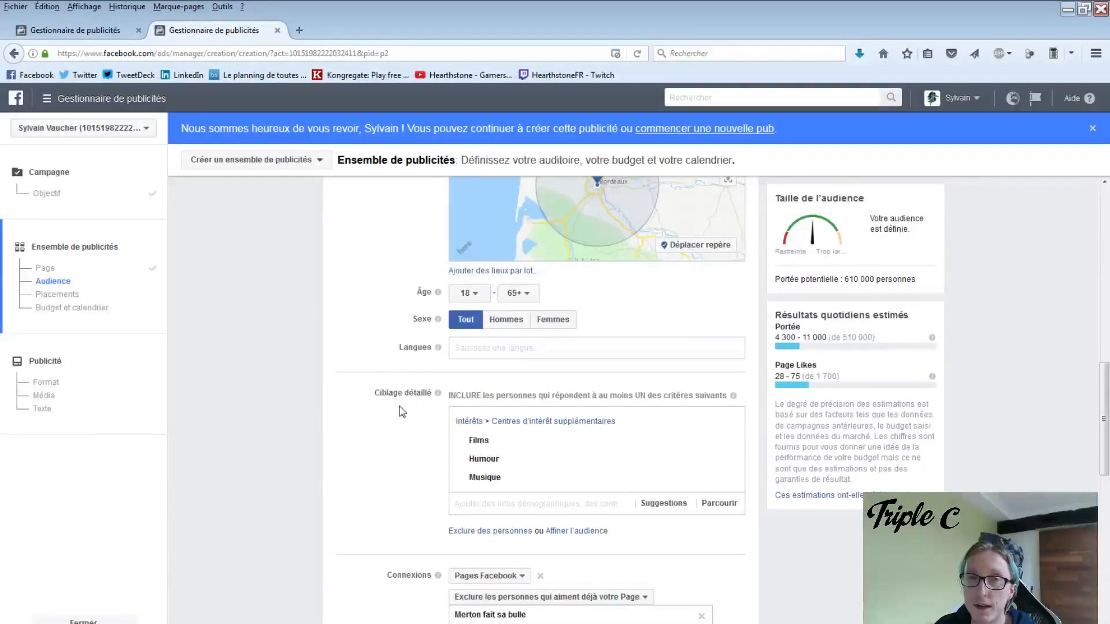
mouse_move(706, 442)
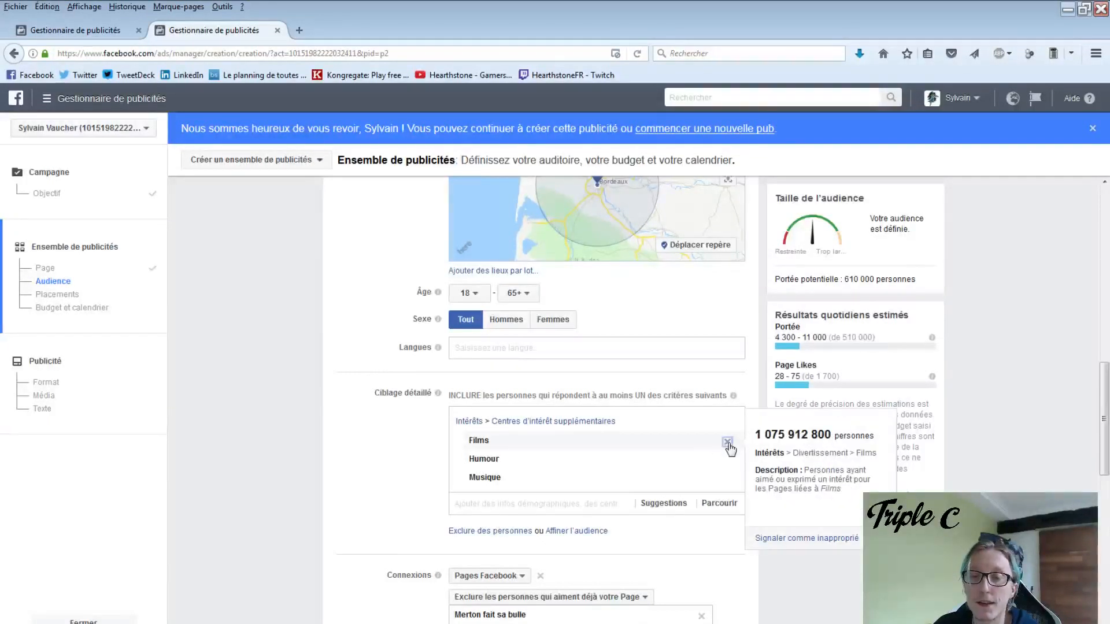
click(727, 442)
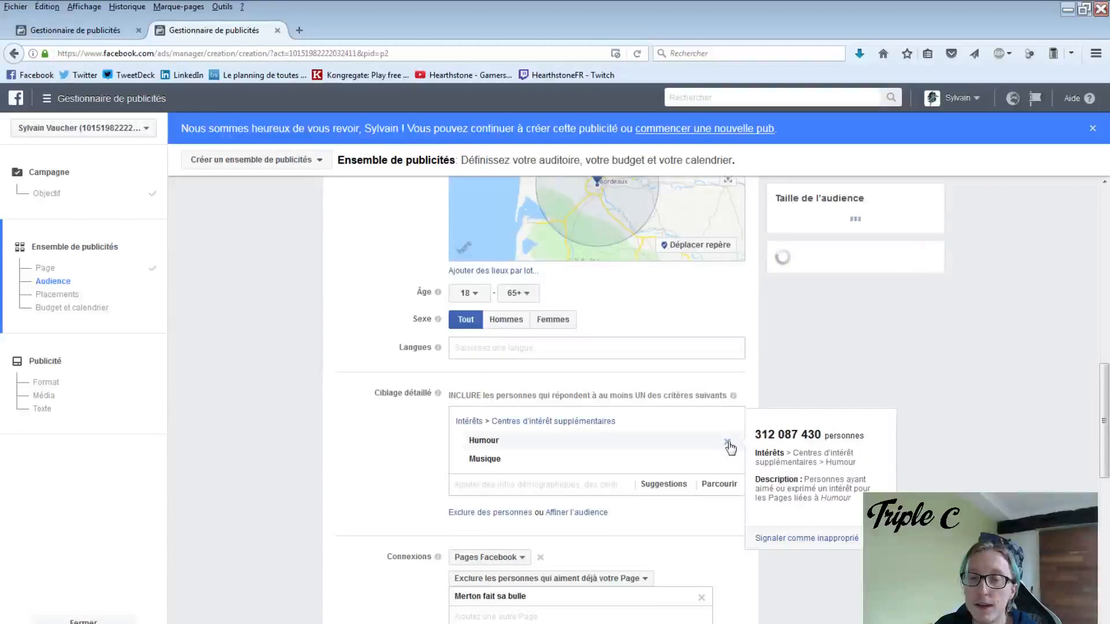
click(727, 443)
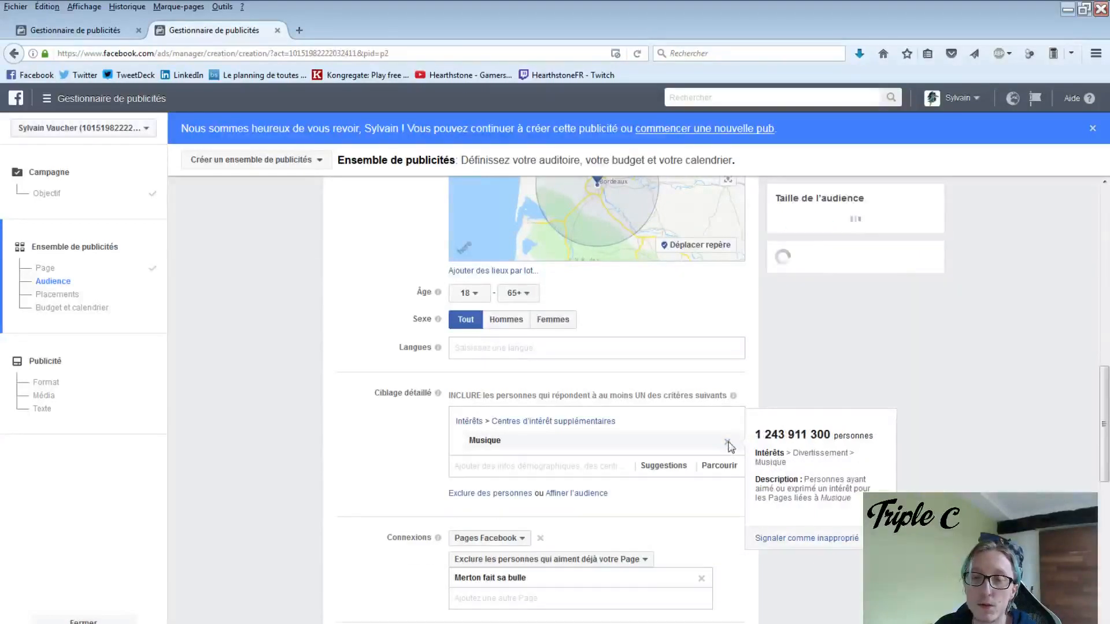
click(726, 442)
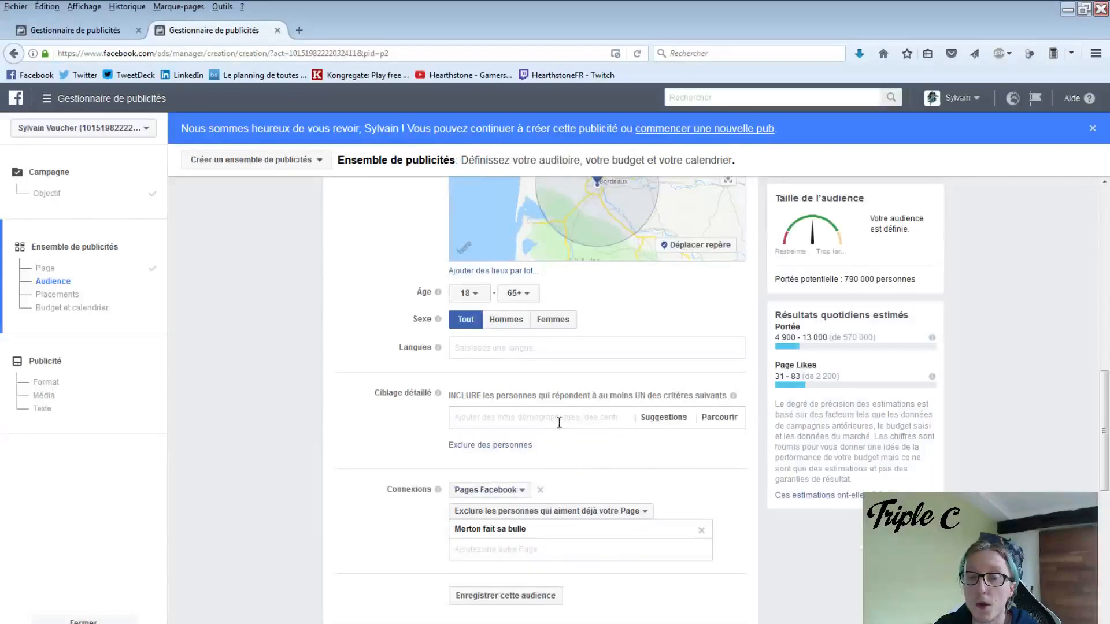
Find parent criteria for the detailed targeting and add the demographic for parents of pre-teens aged 8-12 (Parents avec pré-ados)
click(559, 421)
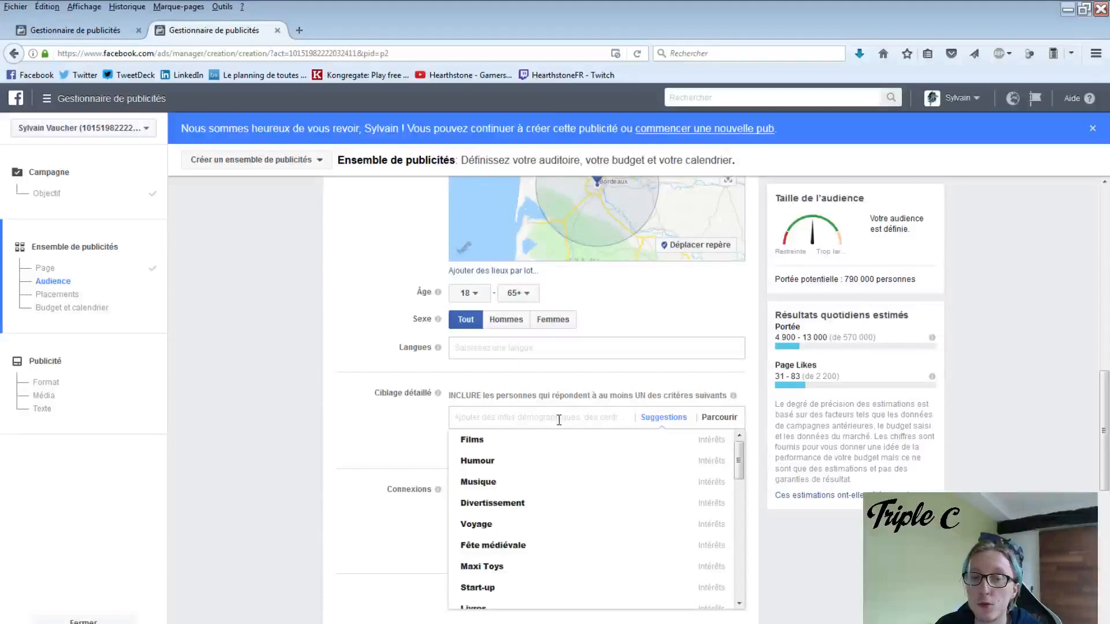
text(parent)
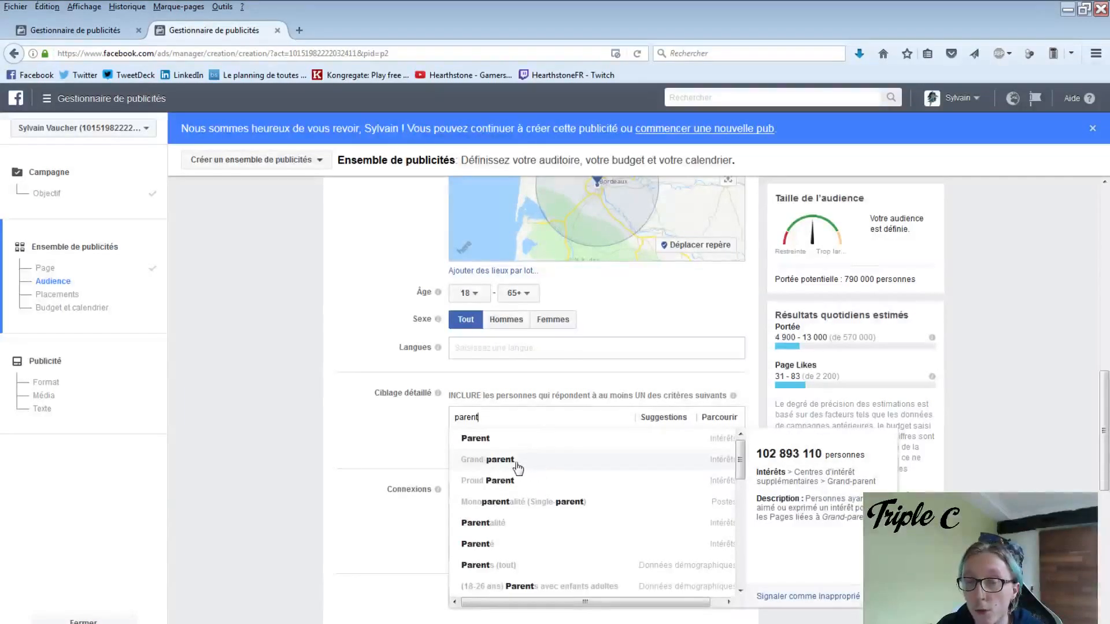
scroll(572, 508, down, 4)
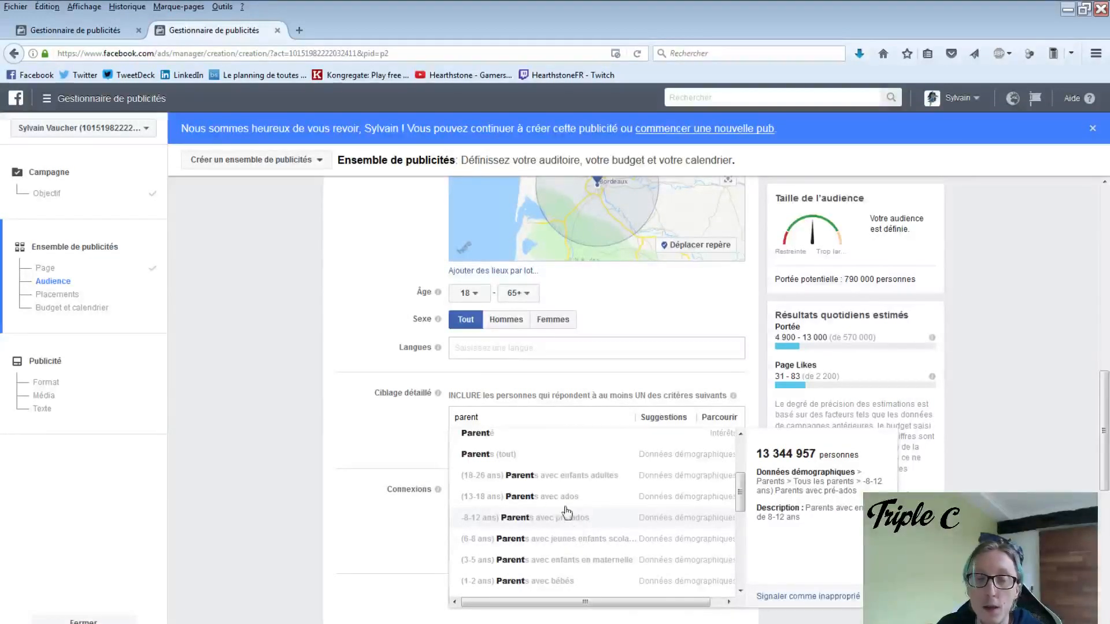
click(566, 516)
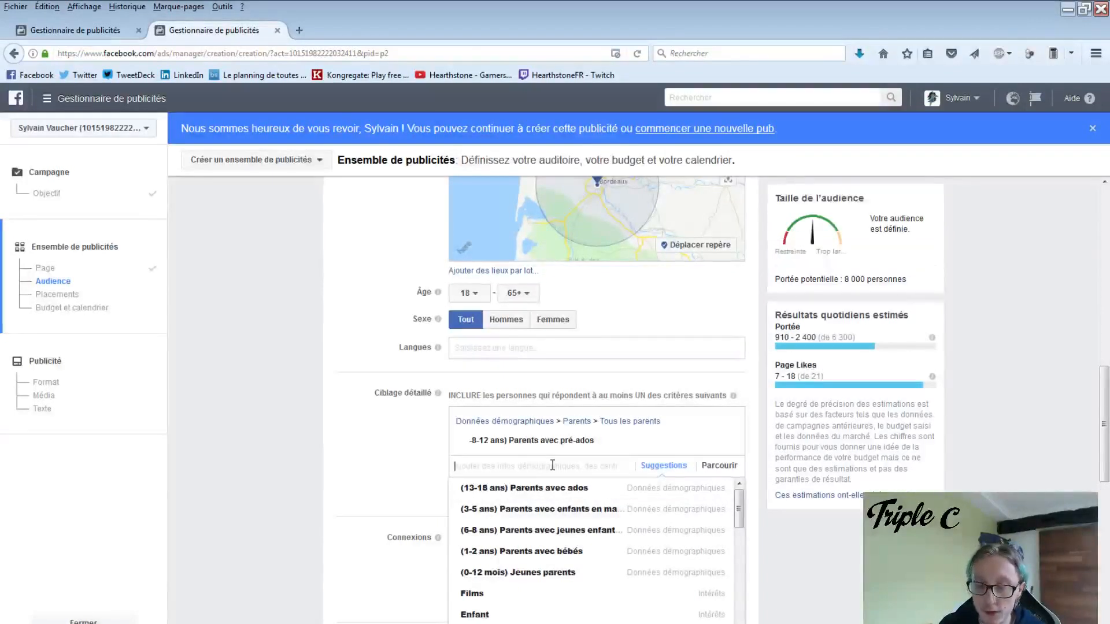
Add the Power Rangers interest to the audience's detailed targeting
text(powe)
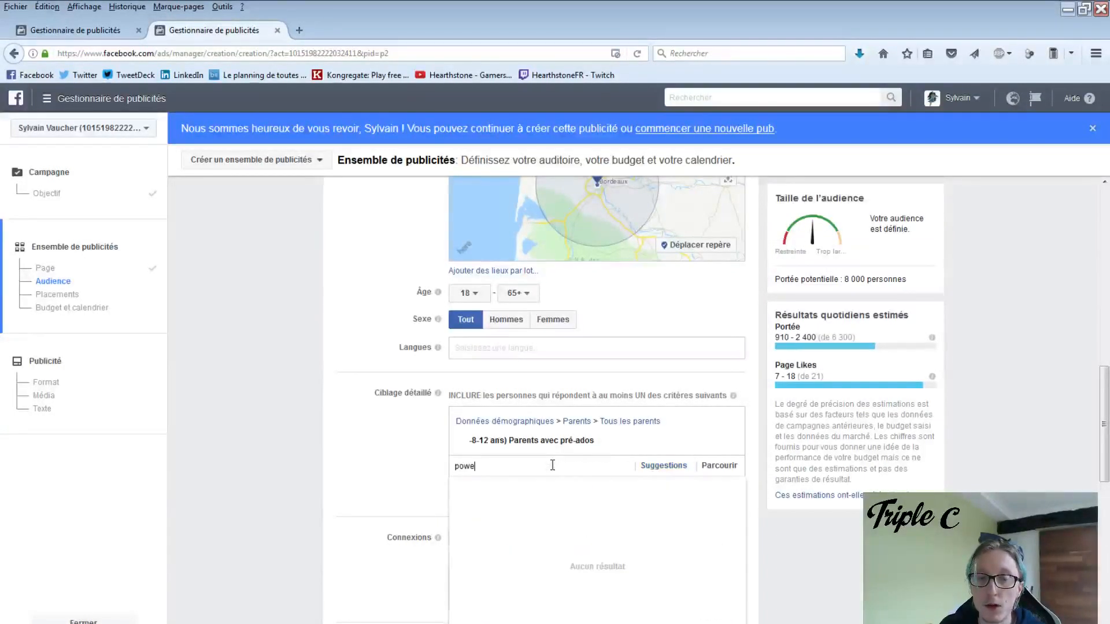
text(r ranger)
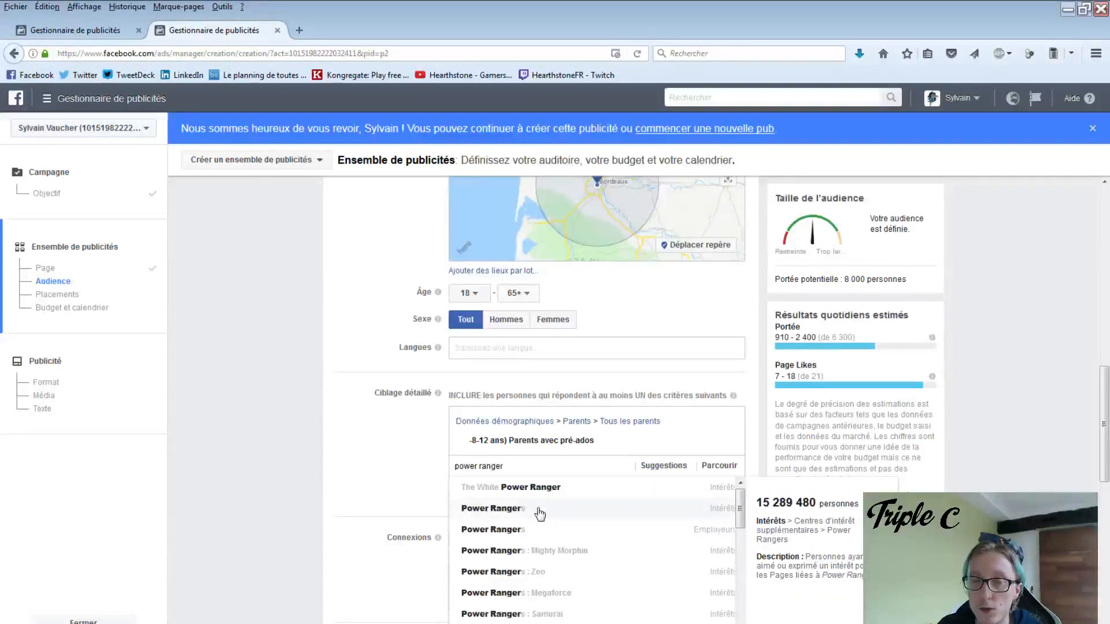
click(540, 511)
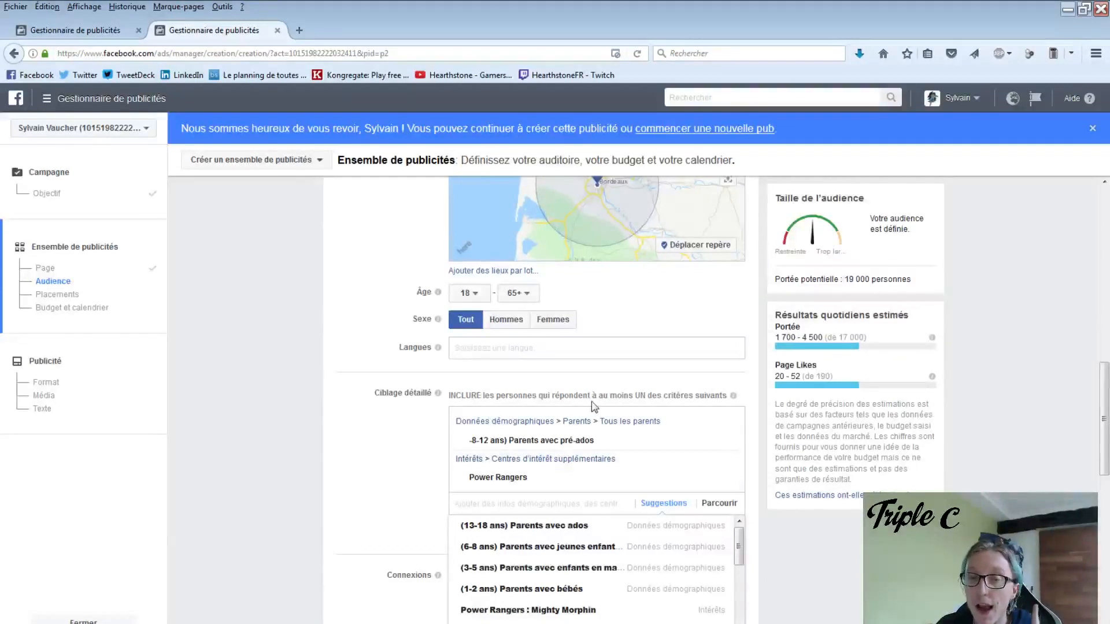
Examine the rule for including people in the detailed targeting and the criteria it applies to
drag(450, 398, 707, 403)
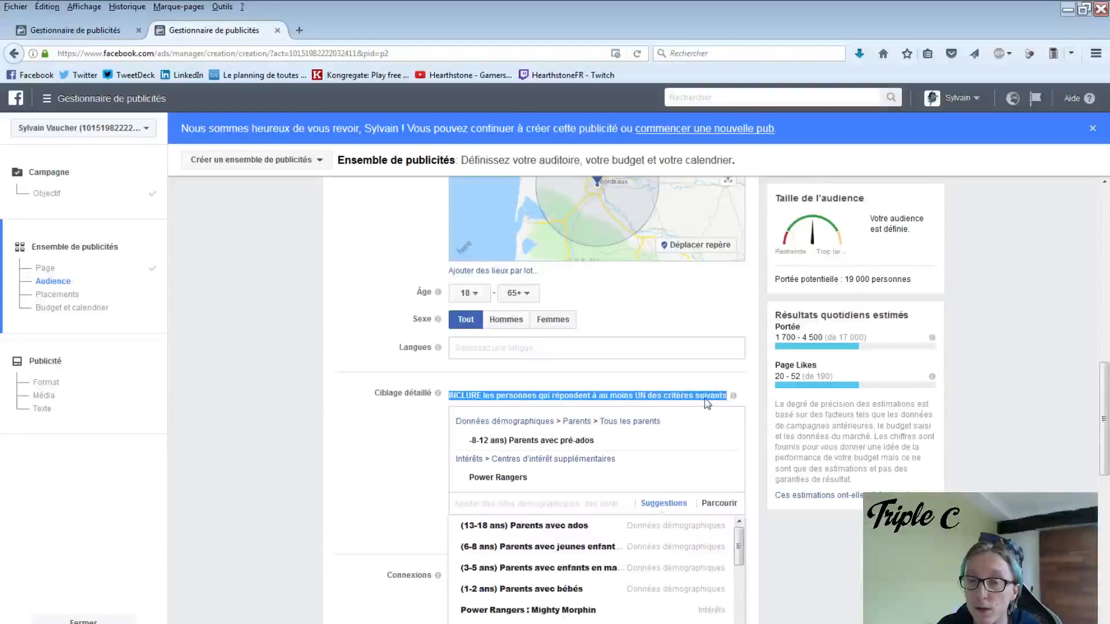
click(707, 404)
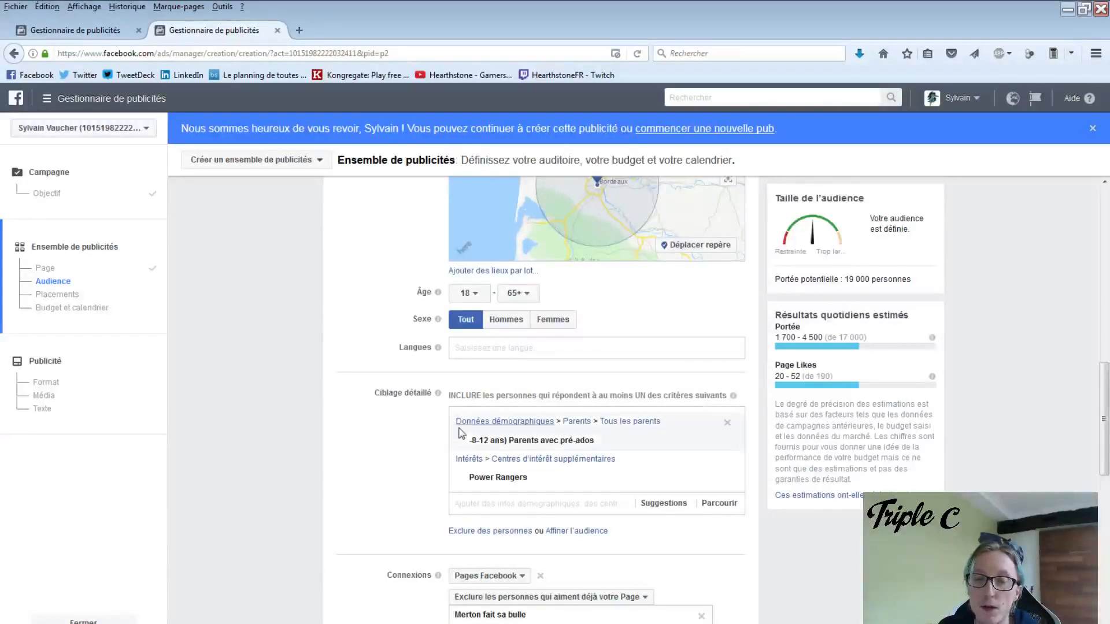
mouse_move(628, 467)
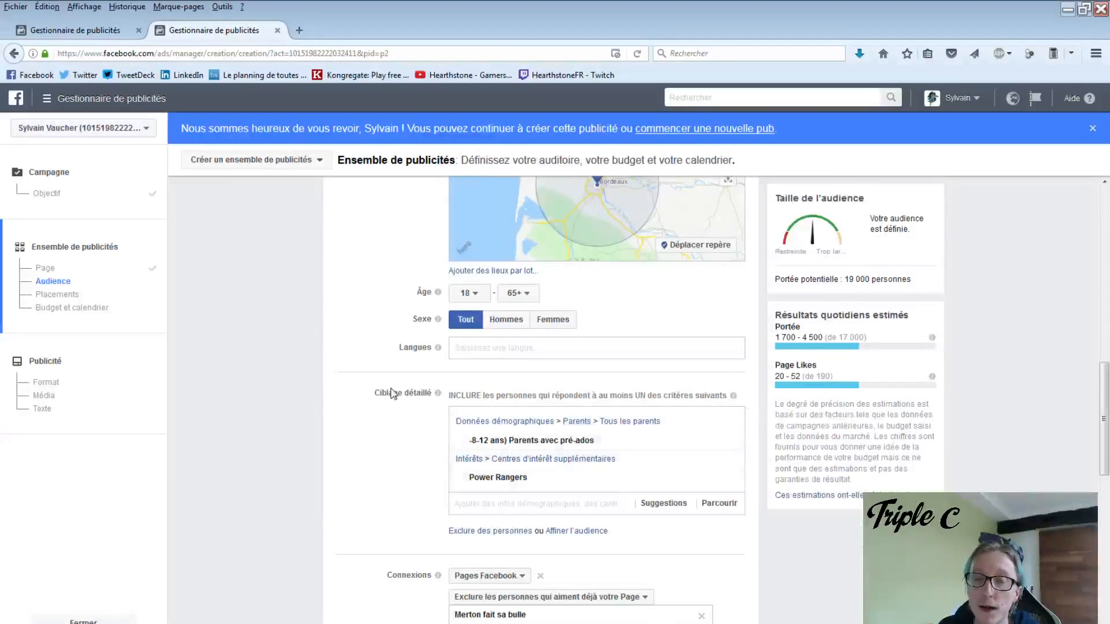
Examine the Pages Facebook connection options available for the audience, including excluding people who already like the Page
scroll(343, 391, down, 3)
scroll(341, 391, down, 1)
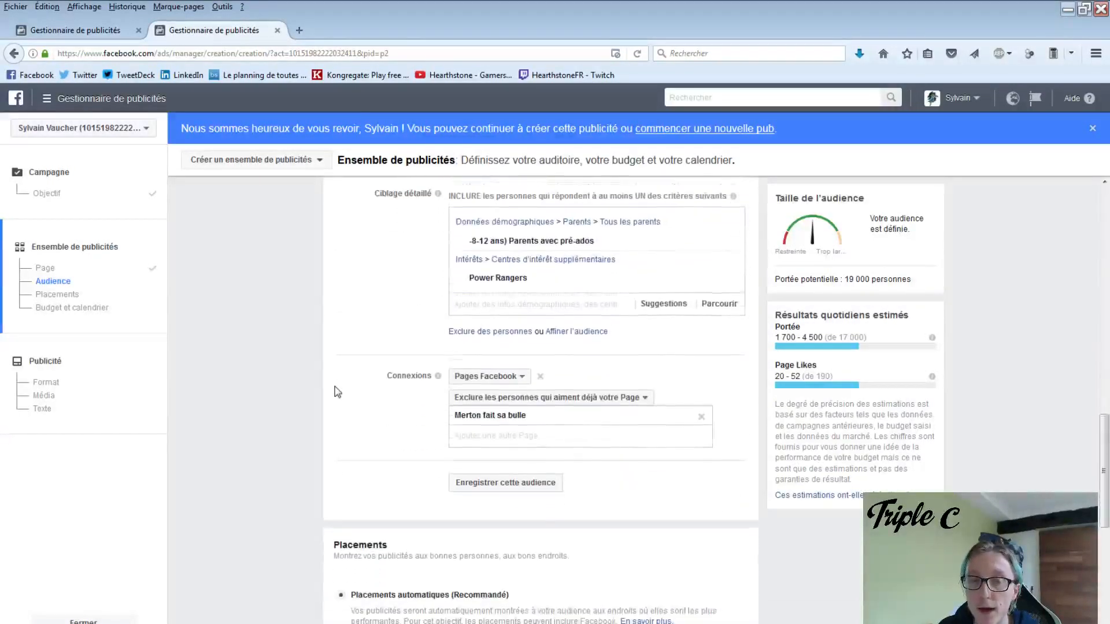
click(520, 356)
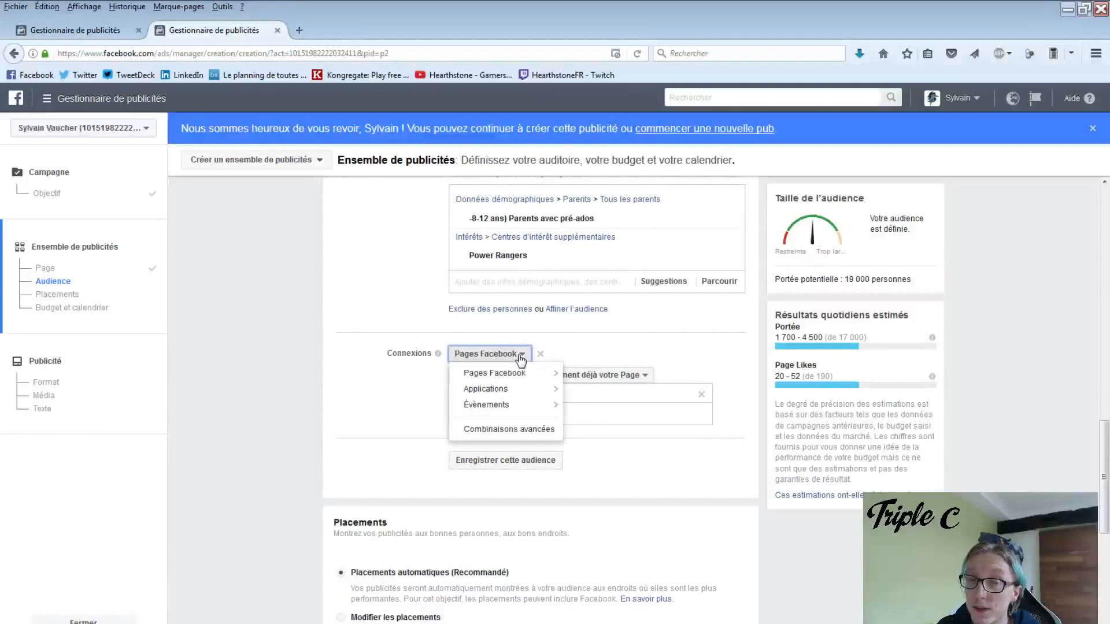
mouse_move(511, 376)
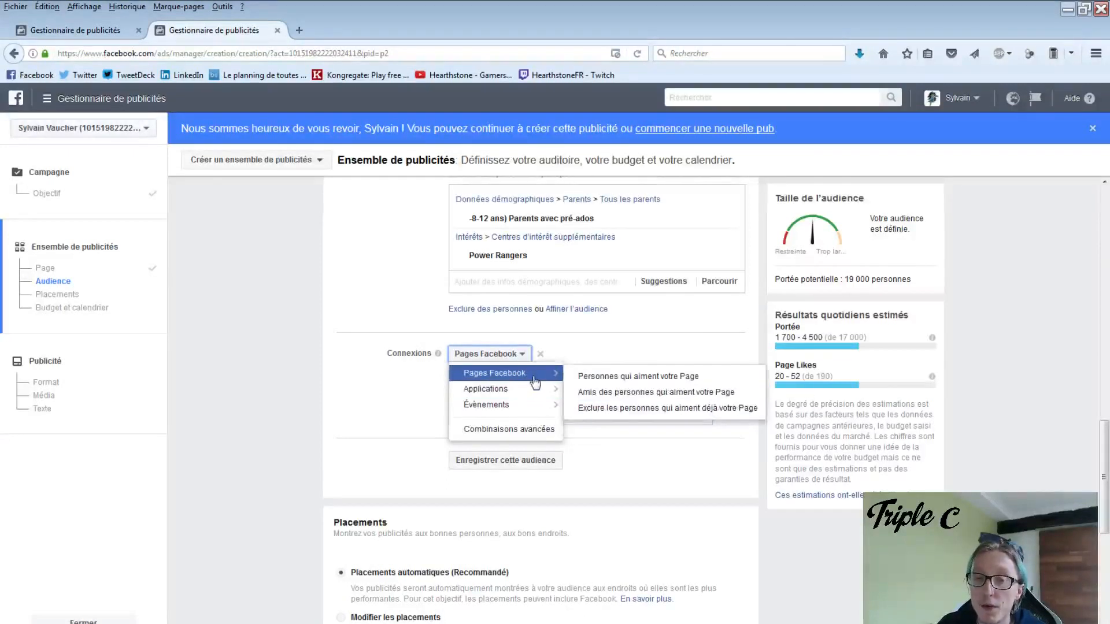
click(629, 404)
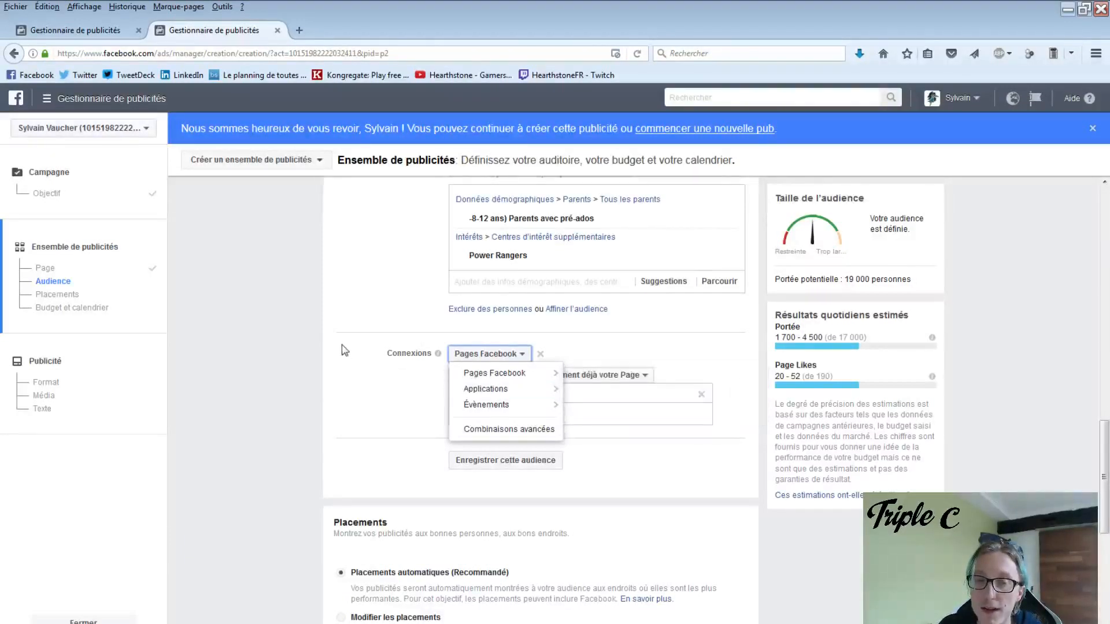
Switch the placements to Modifier les placements and check the eligibility of the Instagram platform
scroll(343, 346, down, 2)
scroll(343, 347, down, 5)
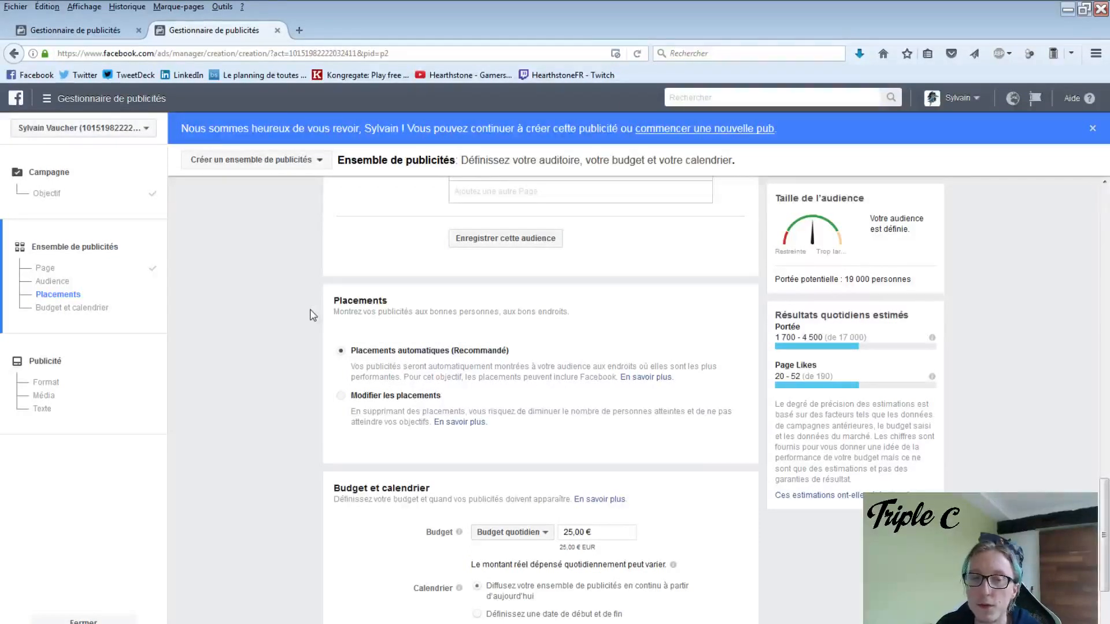
click(357, 396)
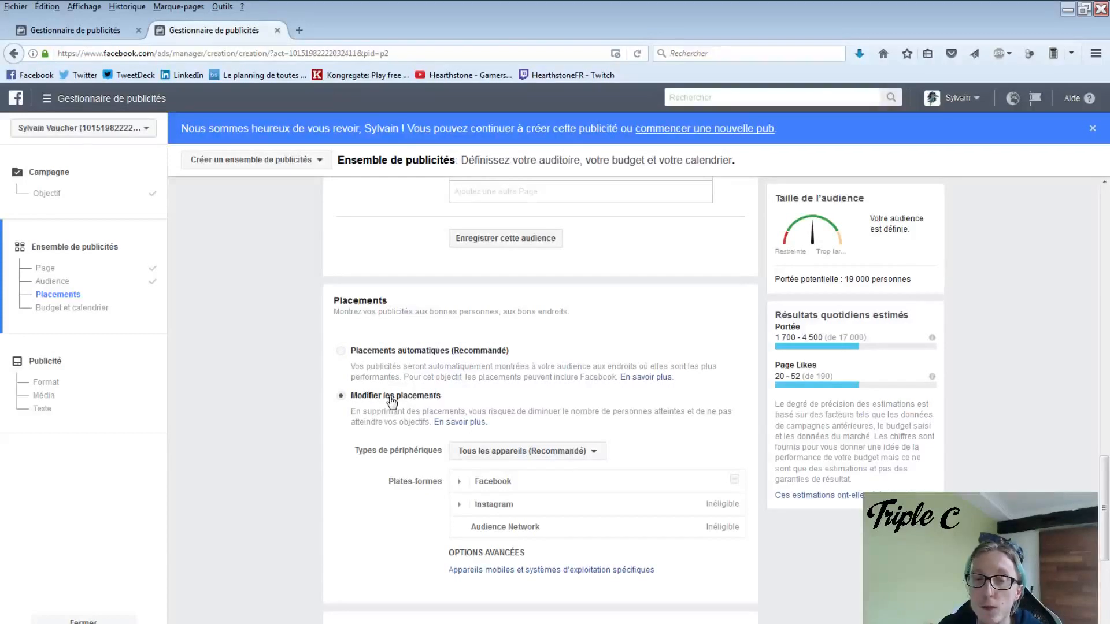
mouse_move(713, 508)
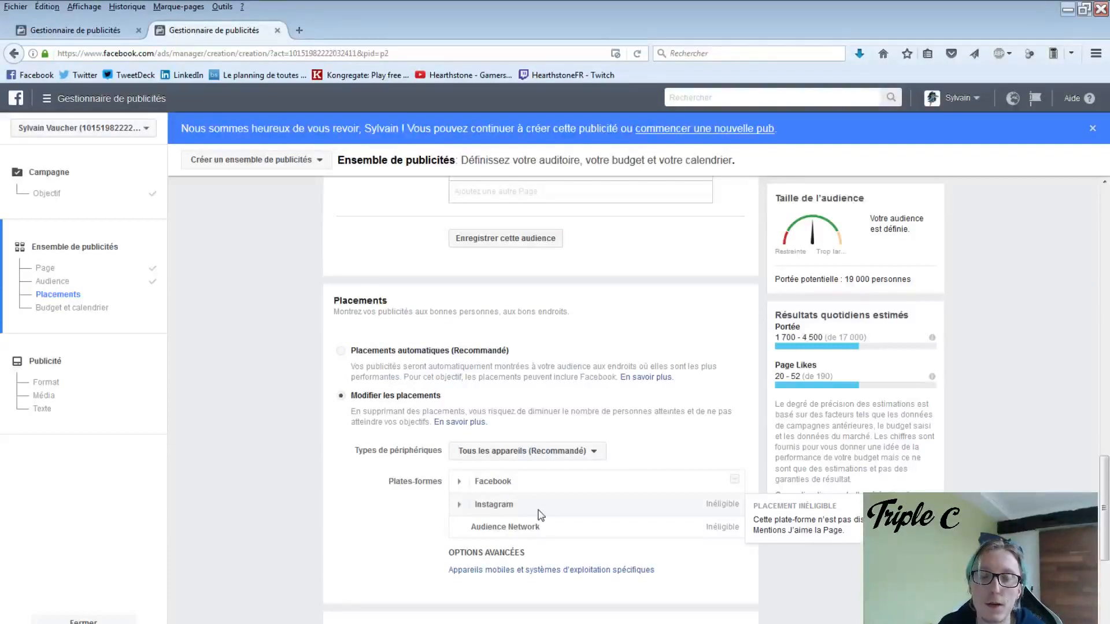
Set the placements back to Placements automatiques (Recommandé)
scroll(541, 514, down, 2)
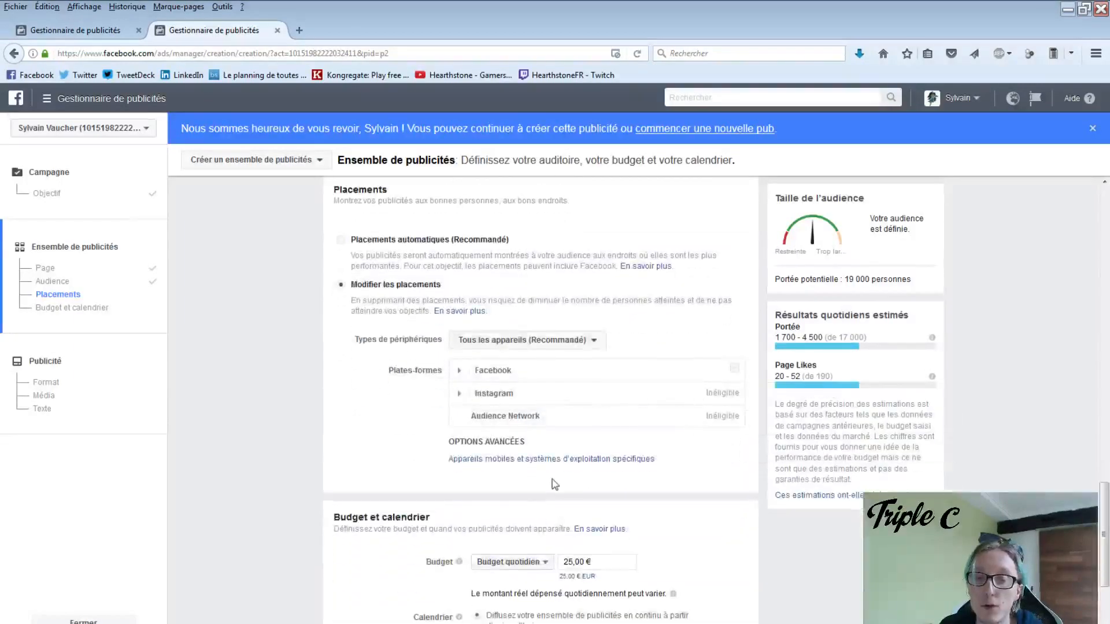
scroll(560, 478, down, 3)
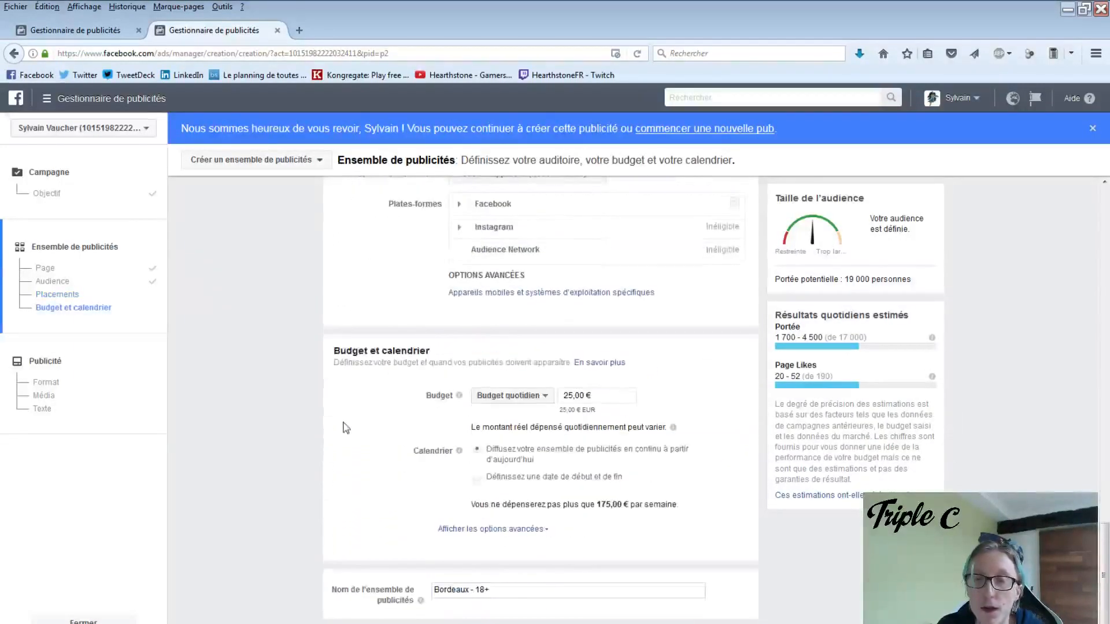
scroll(350, 417, up, 3)
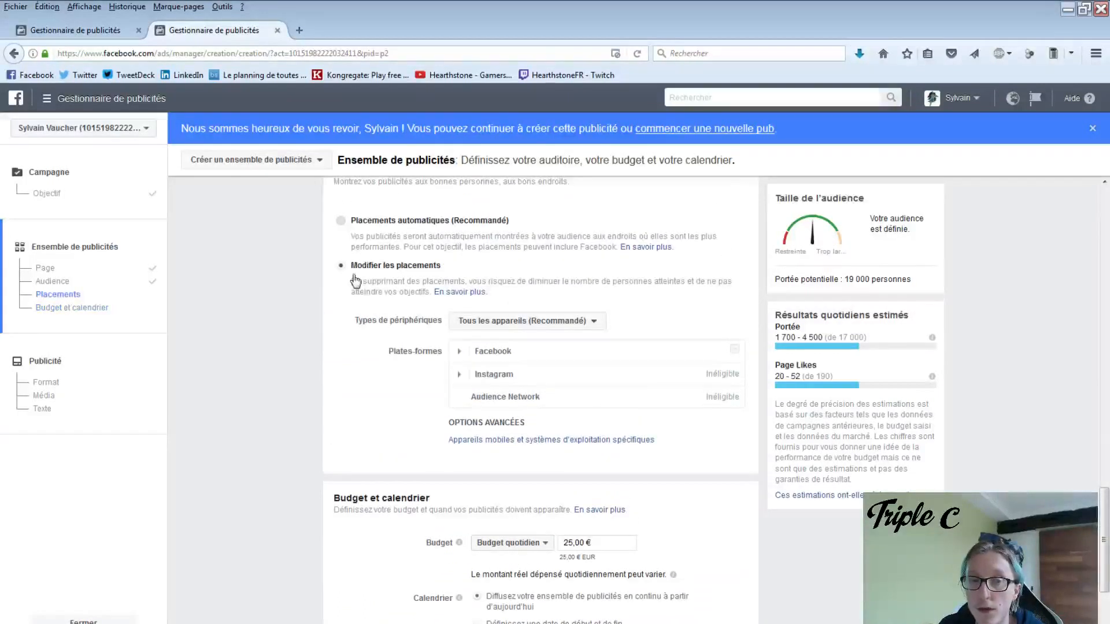
click(352, 239)
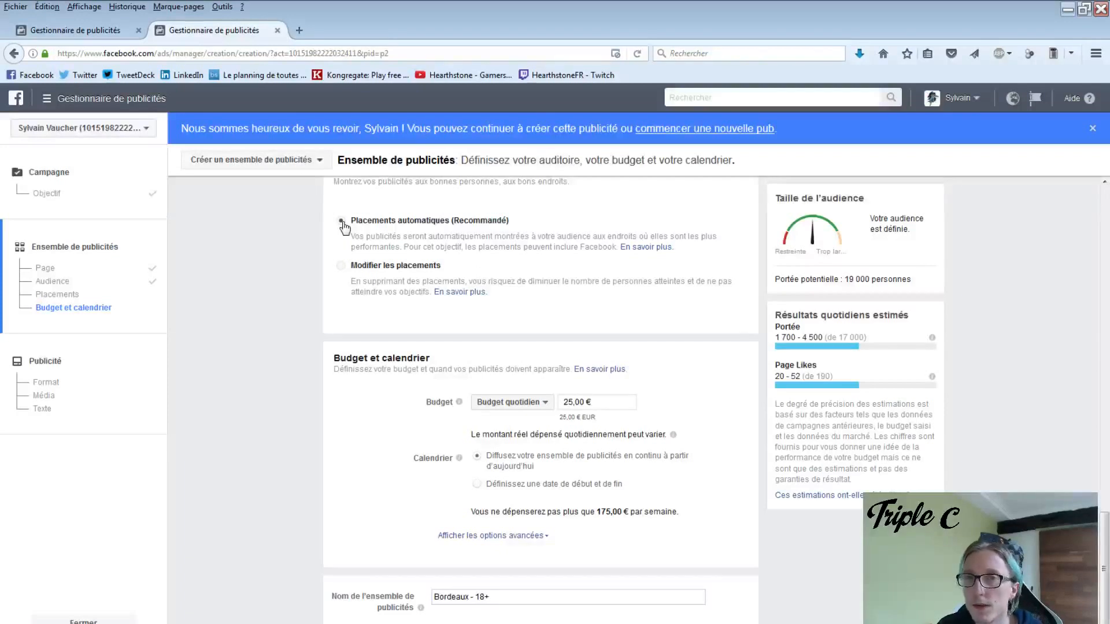
Set the budget to 50 € over the campaign's duration (Budget sur la durée de la campagne) and continue to the ad creation stage
scroll(343, 231, down, 1)
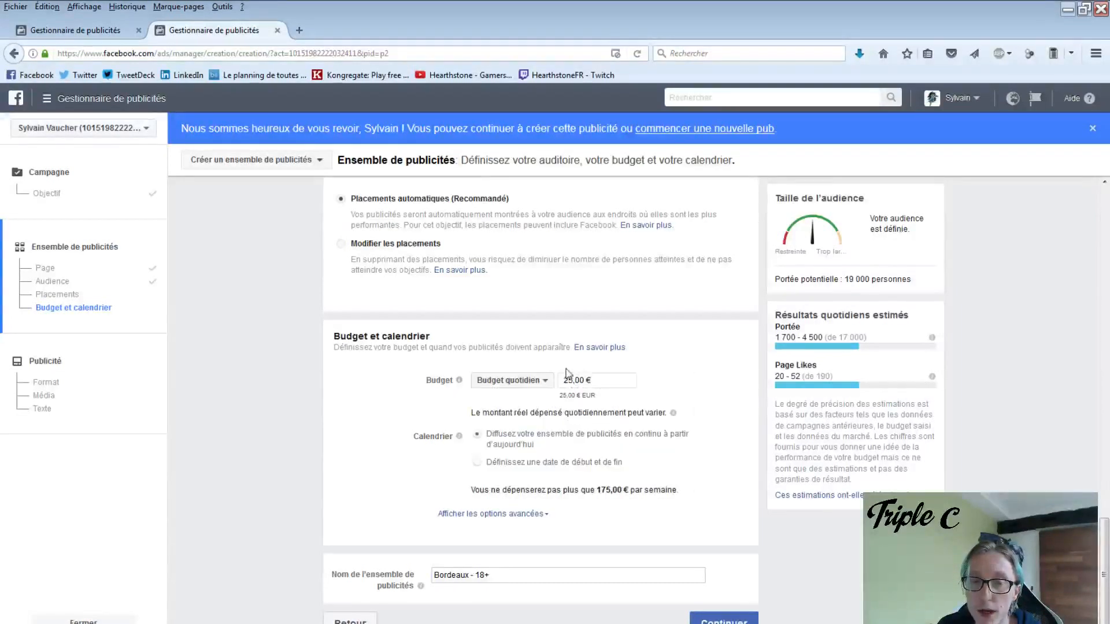
click(539, 383)
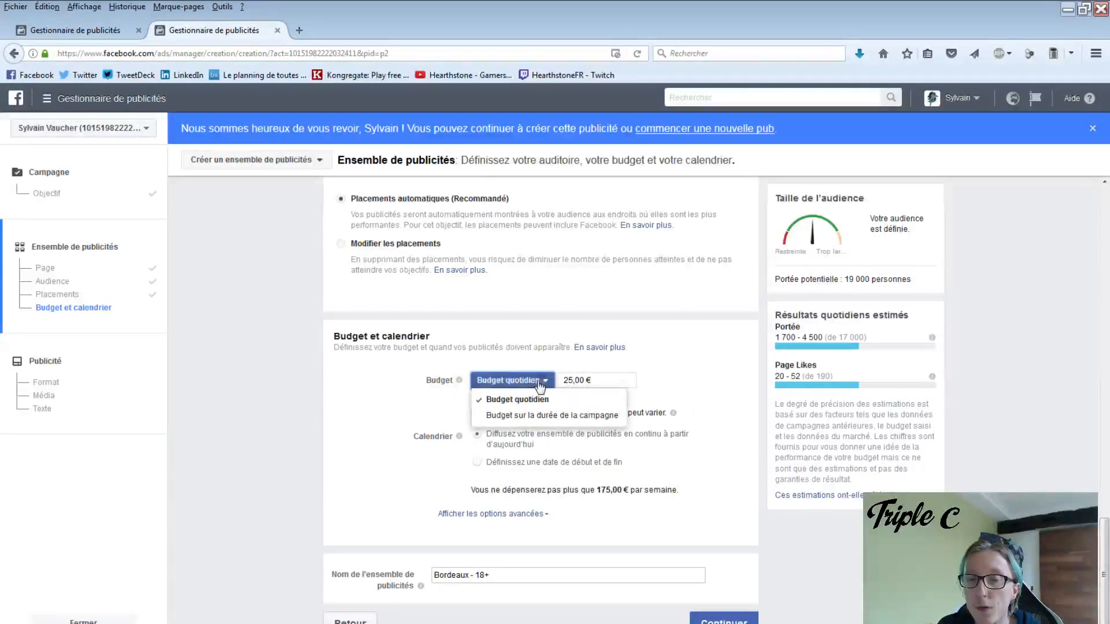
click(555, 417)
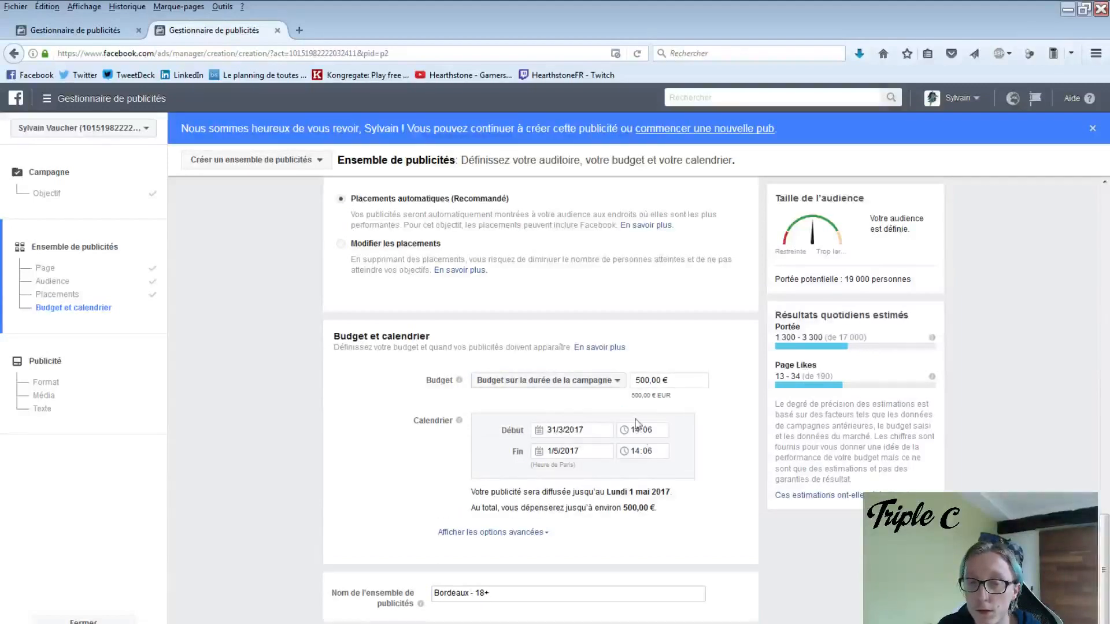
scroll(695, 401, down, 1)
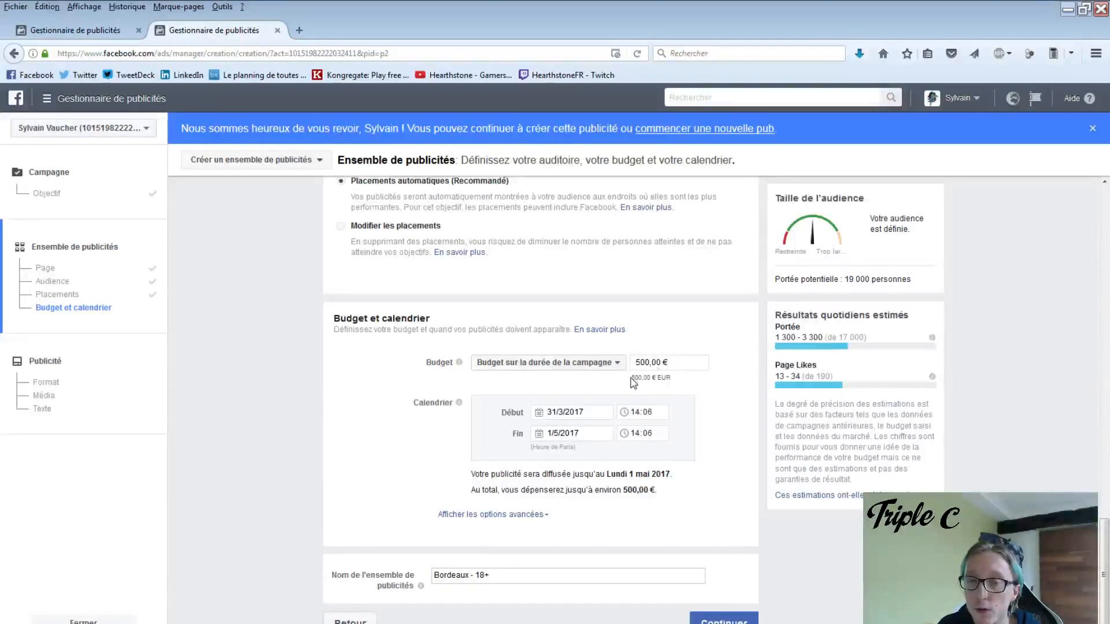
double_click(645, 364)
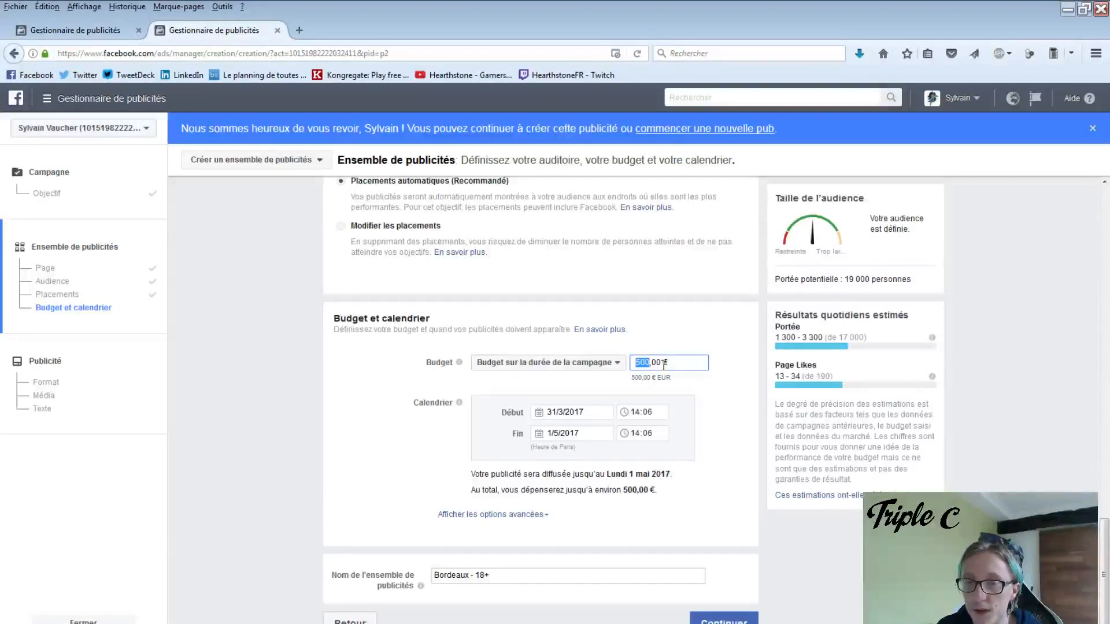
text(50)
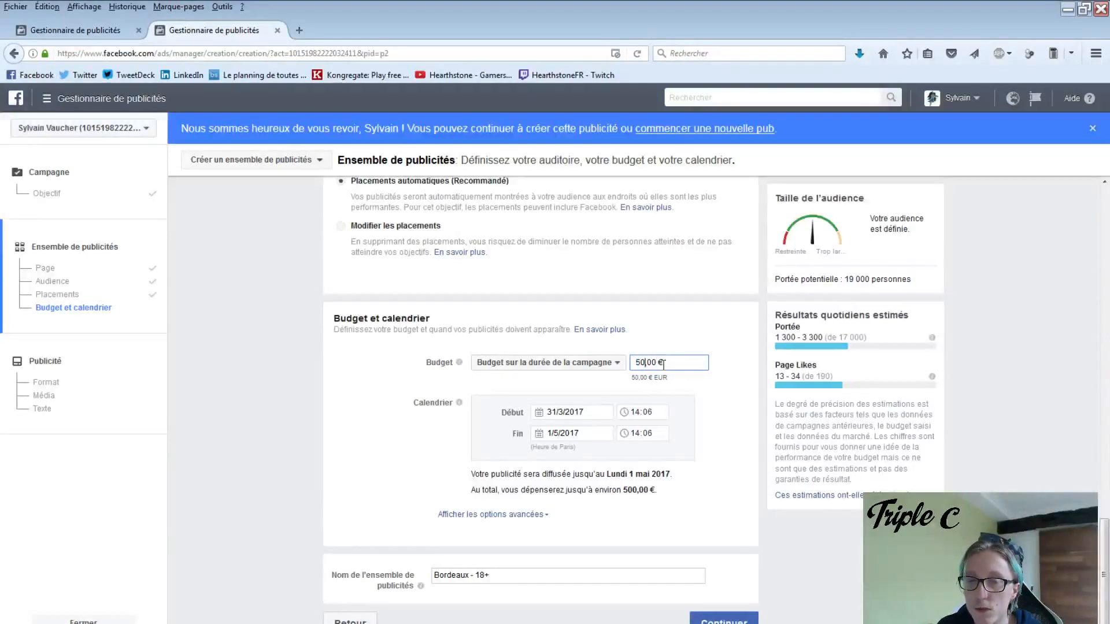
click(718, 410)
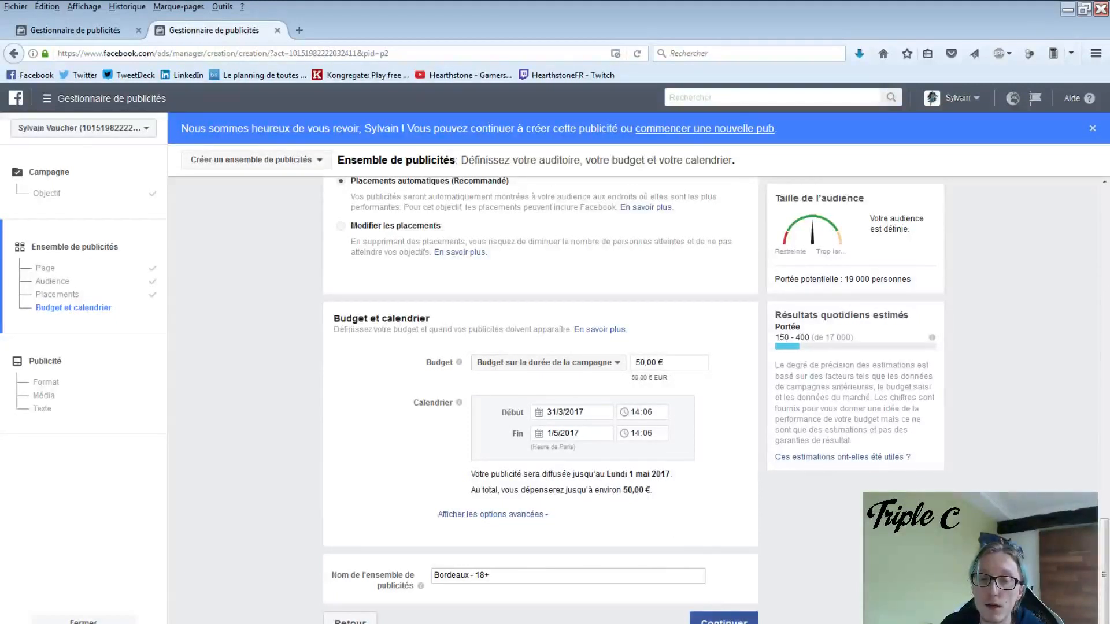
click(723, 618)
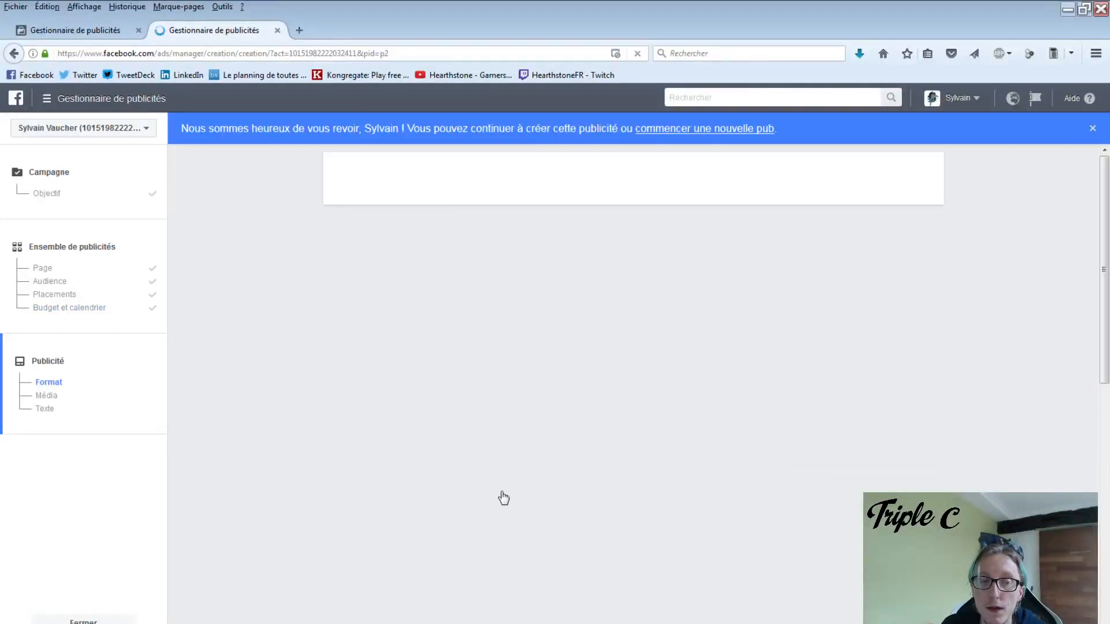
Review the ad's image, text, title and desktop news feed preview
scroll(497, 508, down, 5)
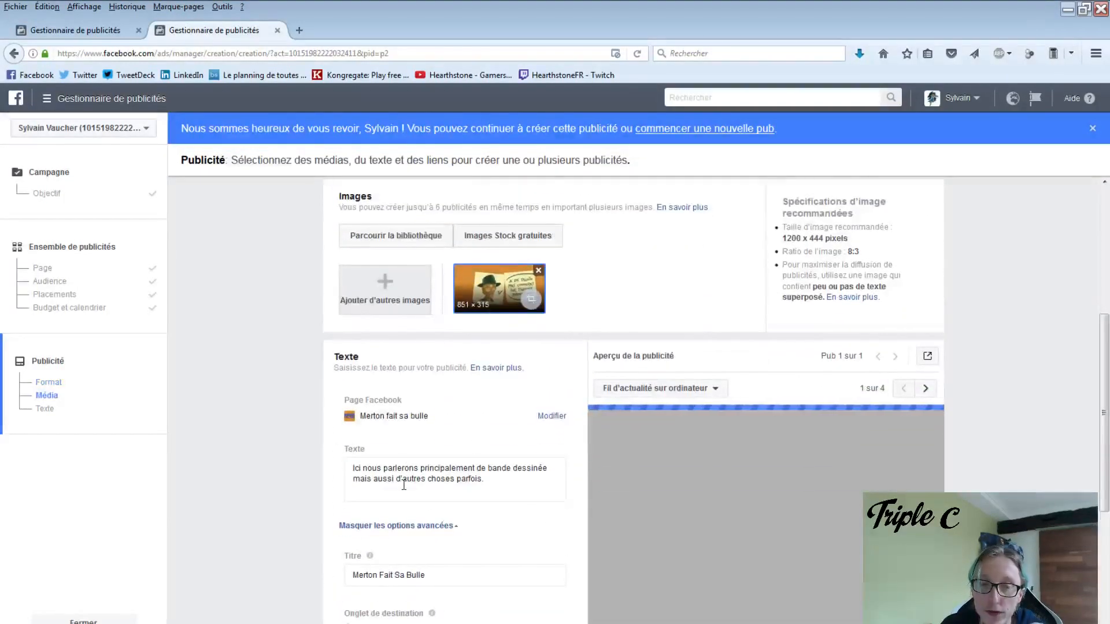
scroll(404, 491, down, 2)
scroll(520, 526, down, 1)
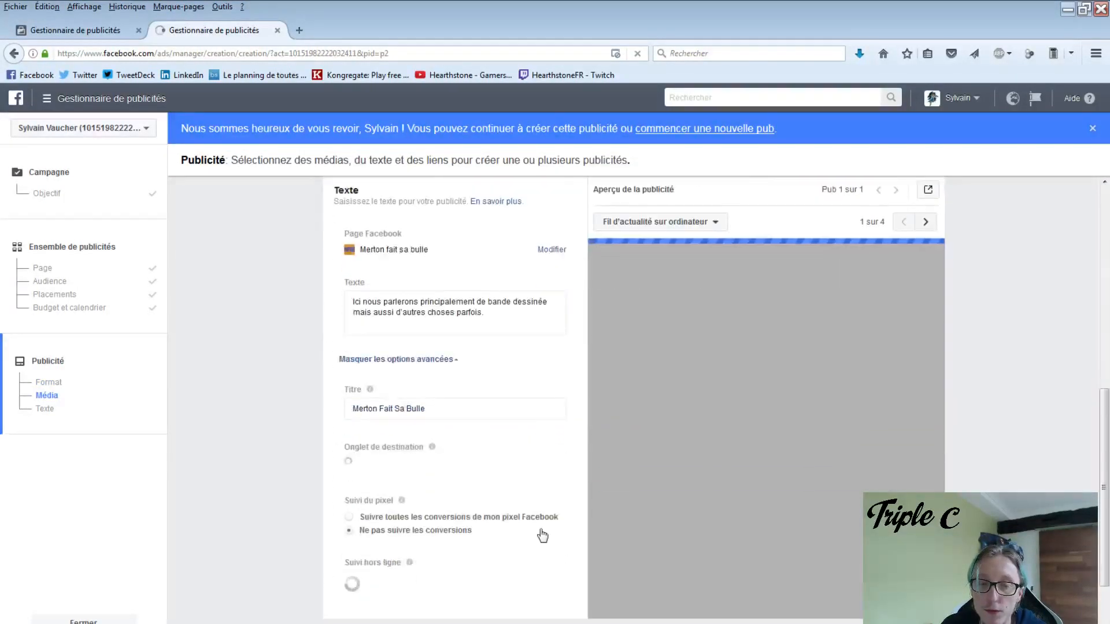
scroll(543, 536, up, 5)
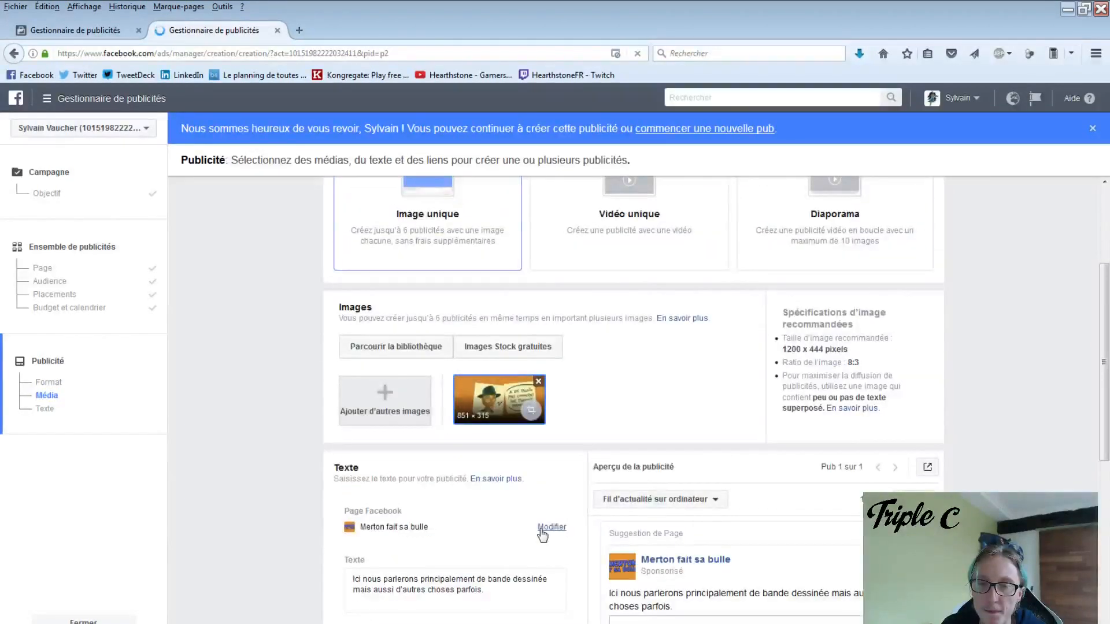
scroll(542, 536, down, 2)
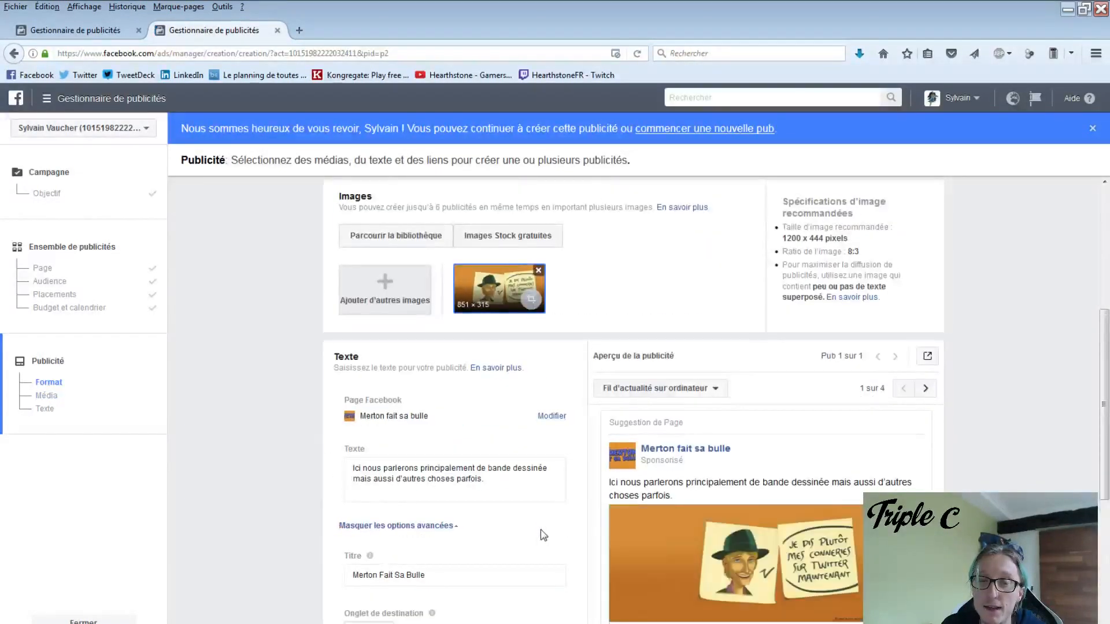
scroll(540, 532, down, 1)
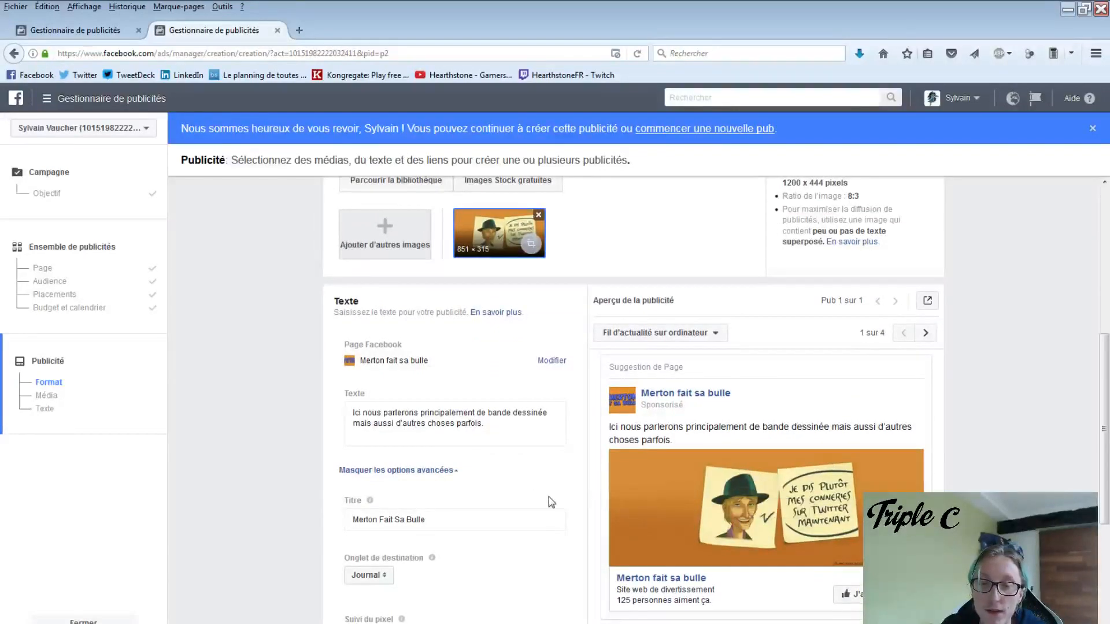
scroll(551, 502, up, 1)
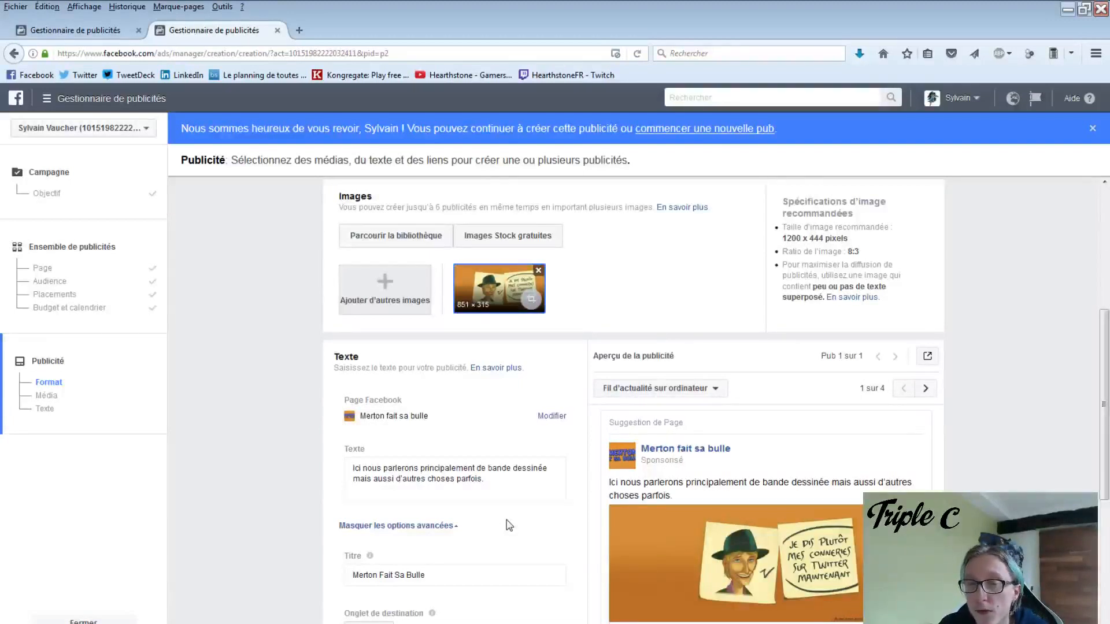
Check the ad's description text against its preview and examine the format choices, destination and pixel tracking options
click(498, 479)
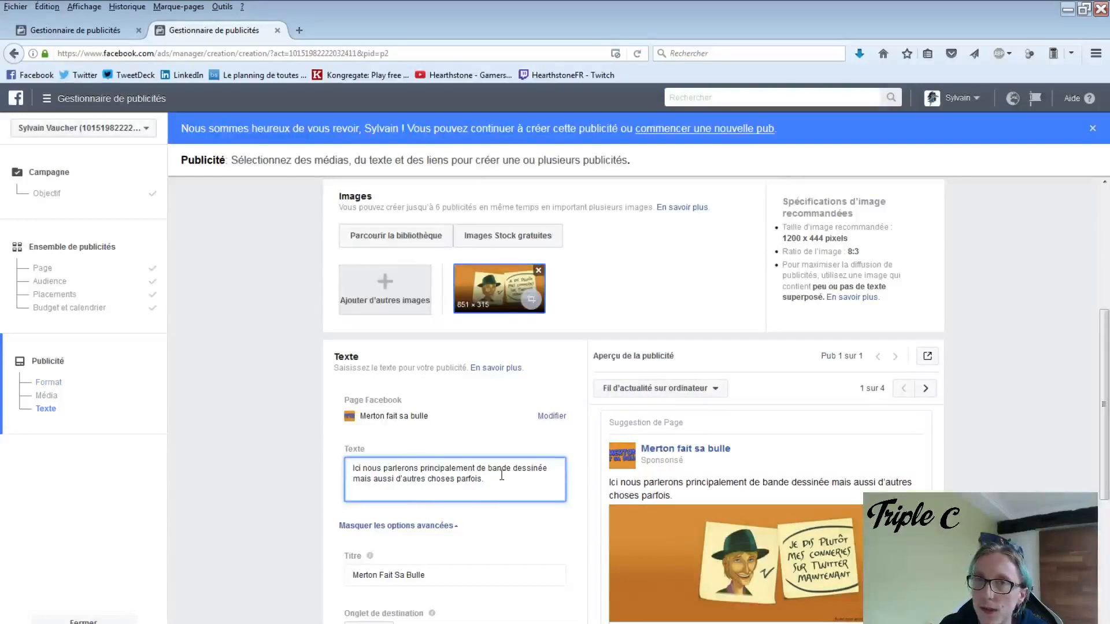
mouse_move(738, 546)
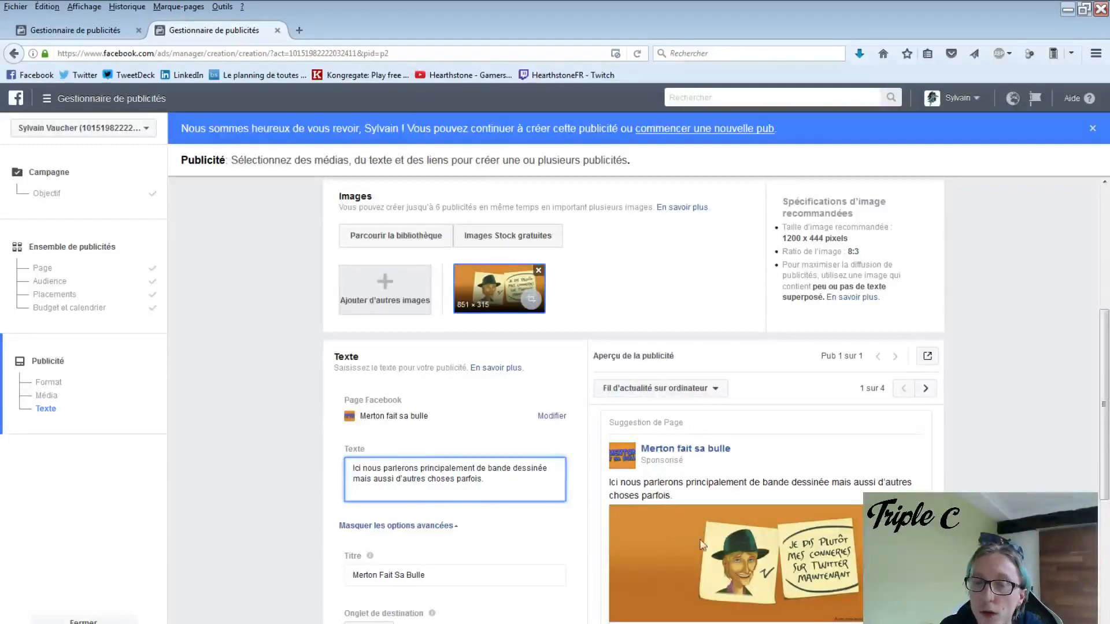
scroll(593, 536, up, 1)
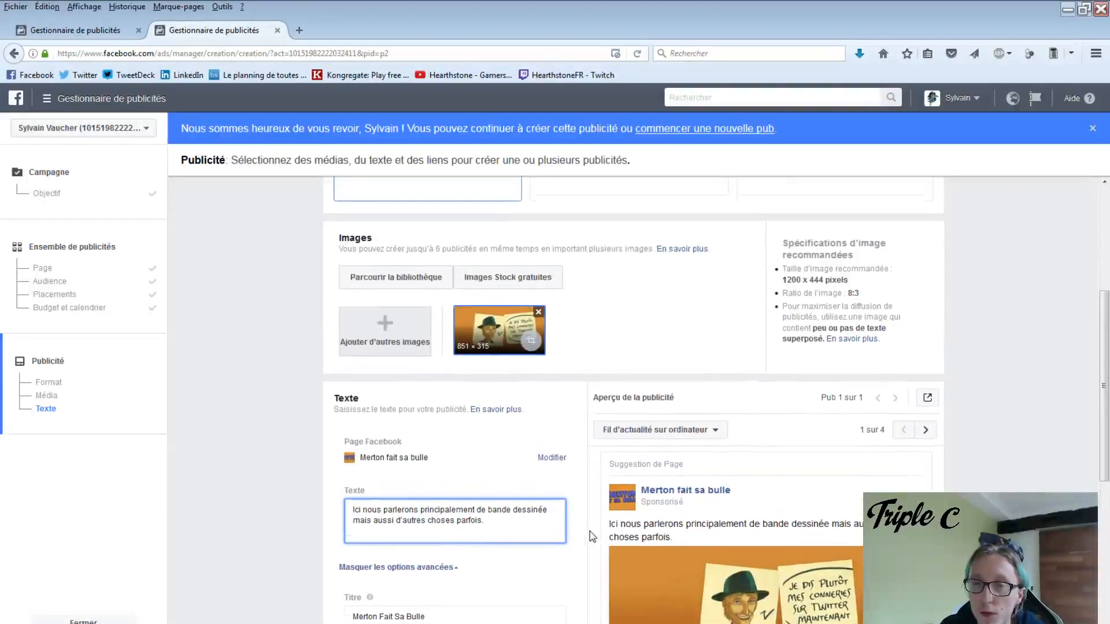
scroll(588, 524, down, 5)
scroll(626, 548, up, 10)
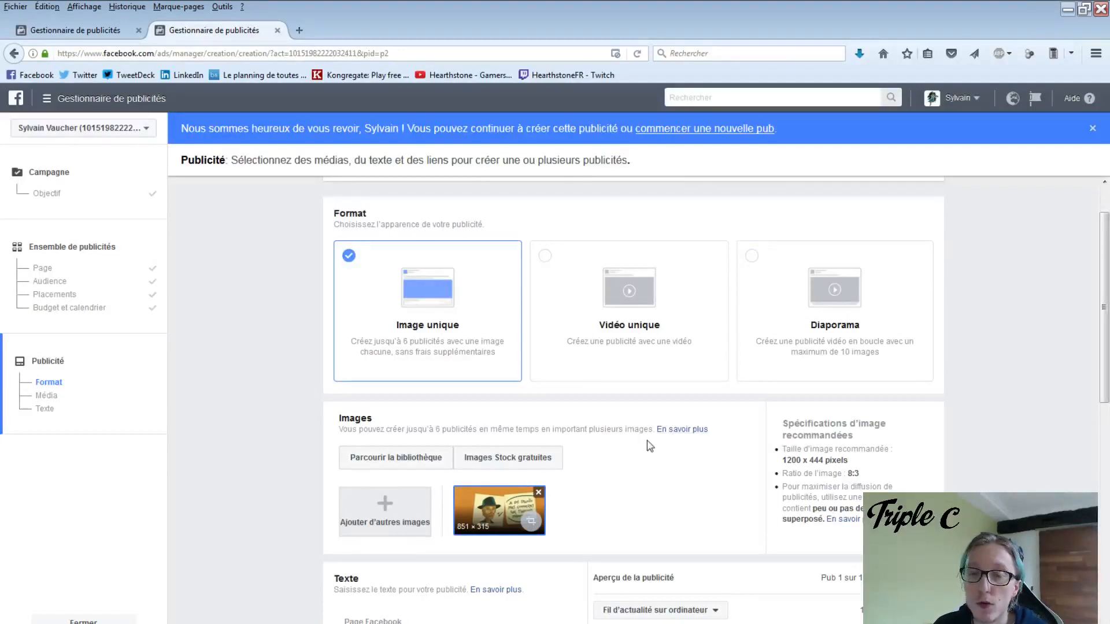
scroll(648, 442, down, 2)
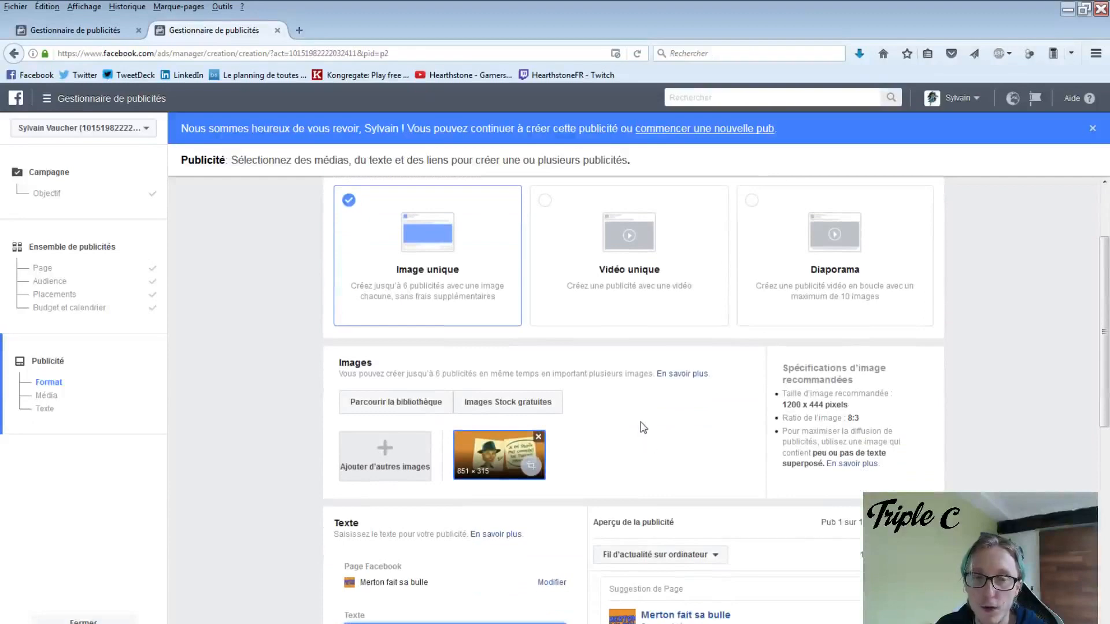
scroll(723, 364, down, 10)
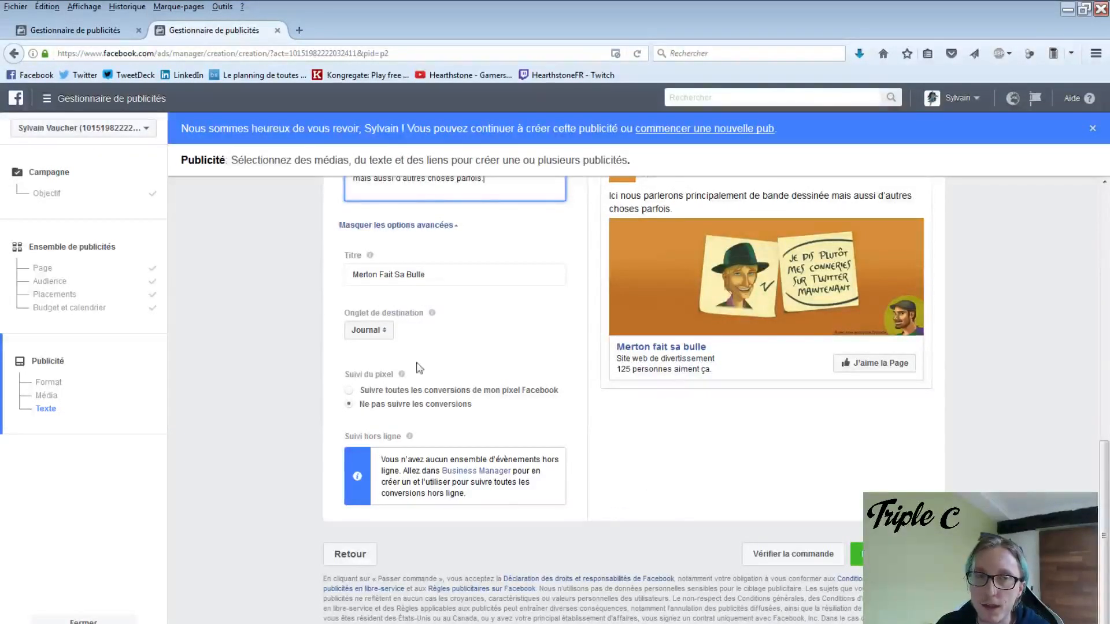
Switch to the existing campaigns' ad report and compare the cost per result of the two active ads
click(112, 34)
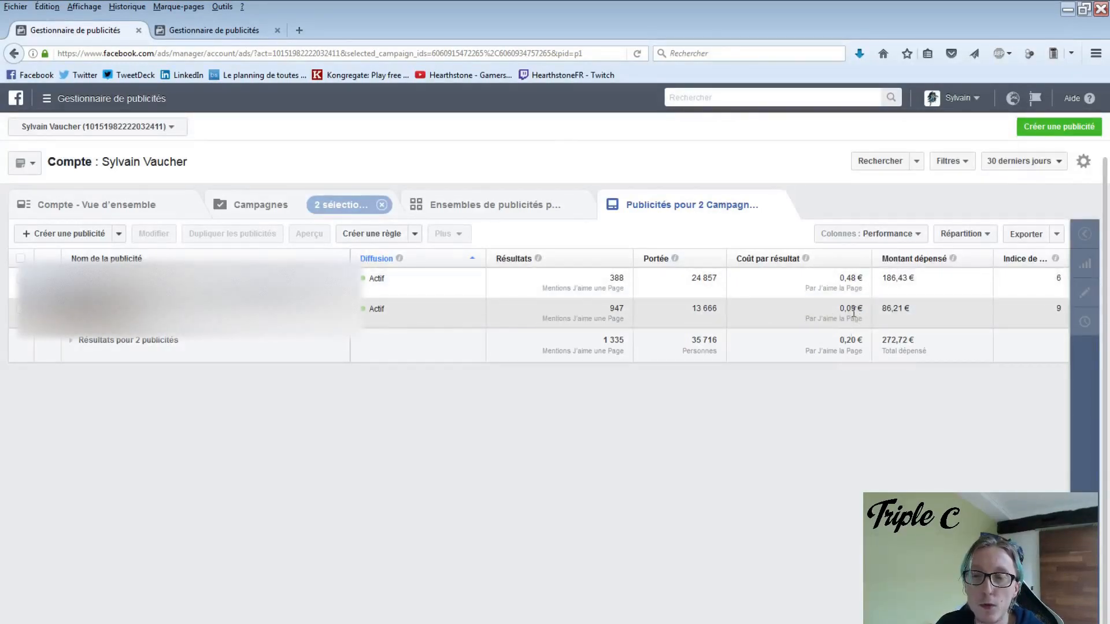
click(842, 308)
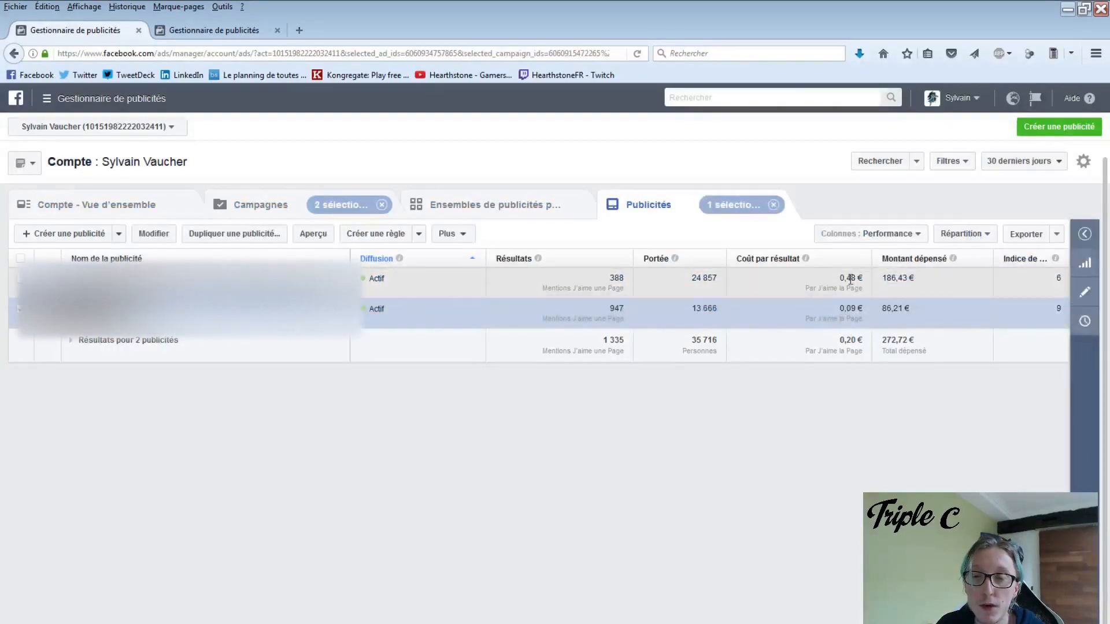